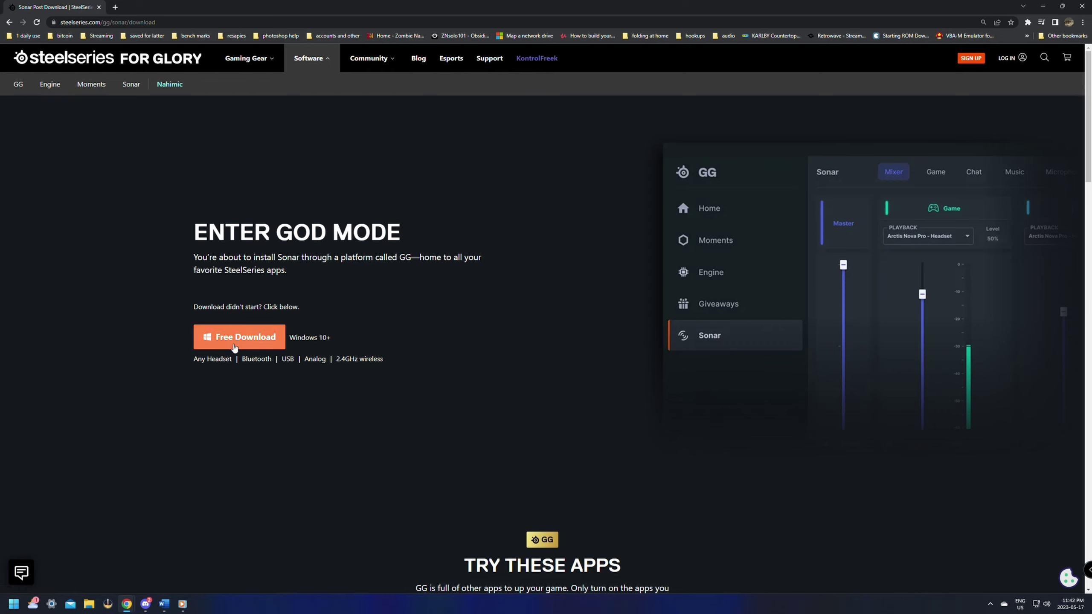
Step: Download SteelSeries GG for Windows from its product page and launch the installer, allowing it to make changes to the device
click(16, 85)
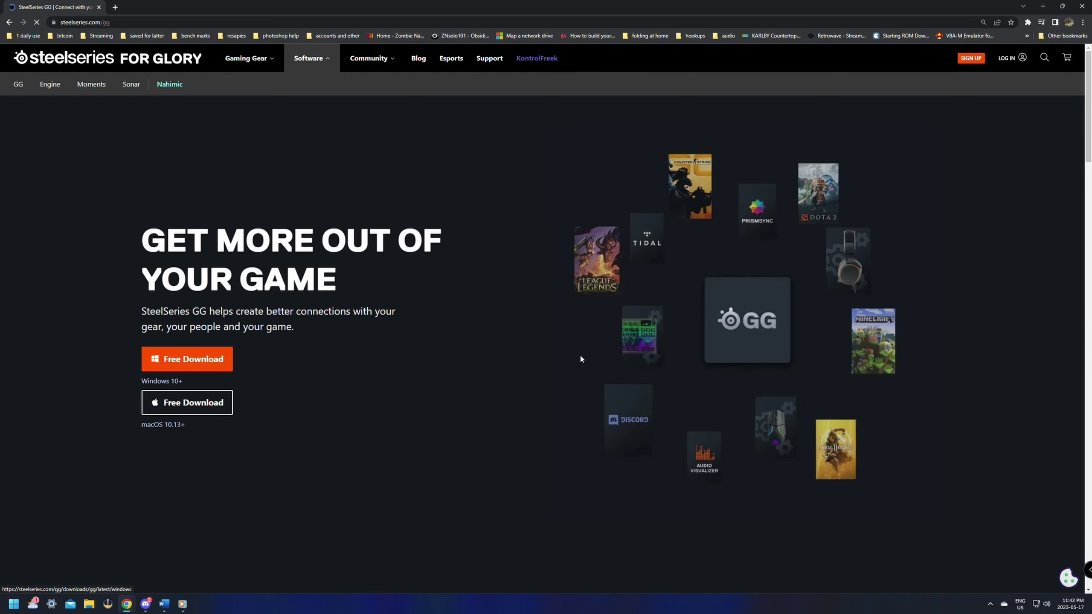
click(176, 354)
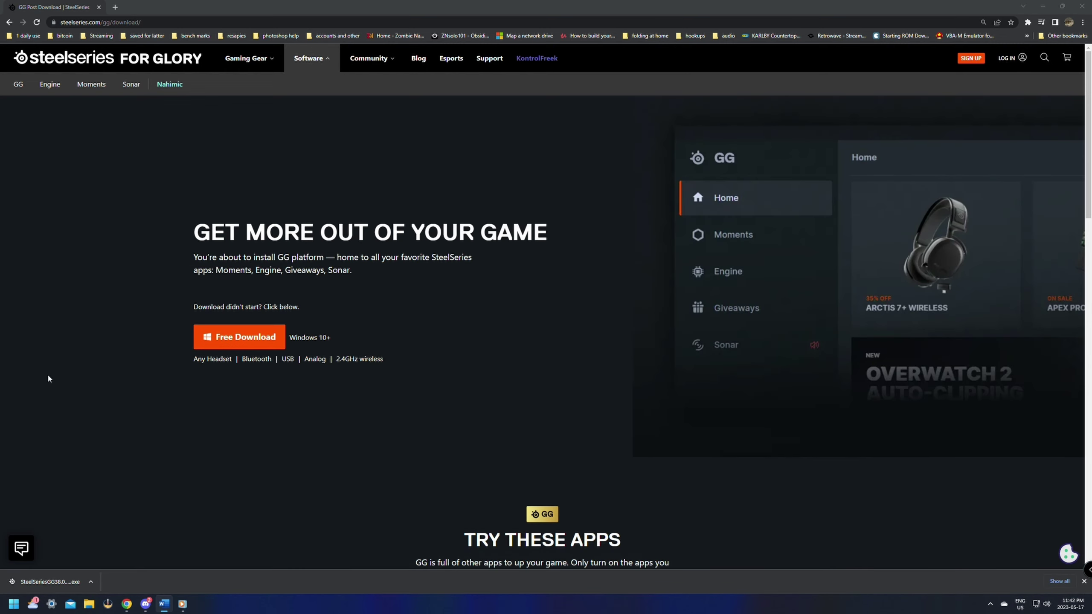
click(50, 582)
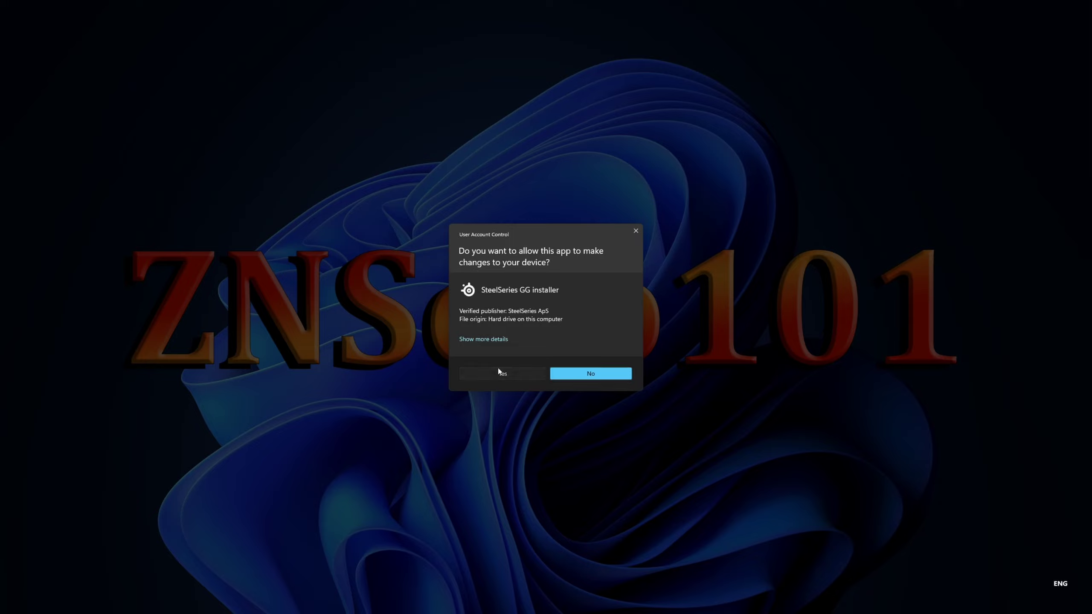
click(499, 371)
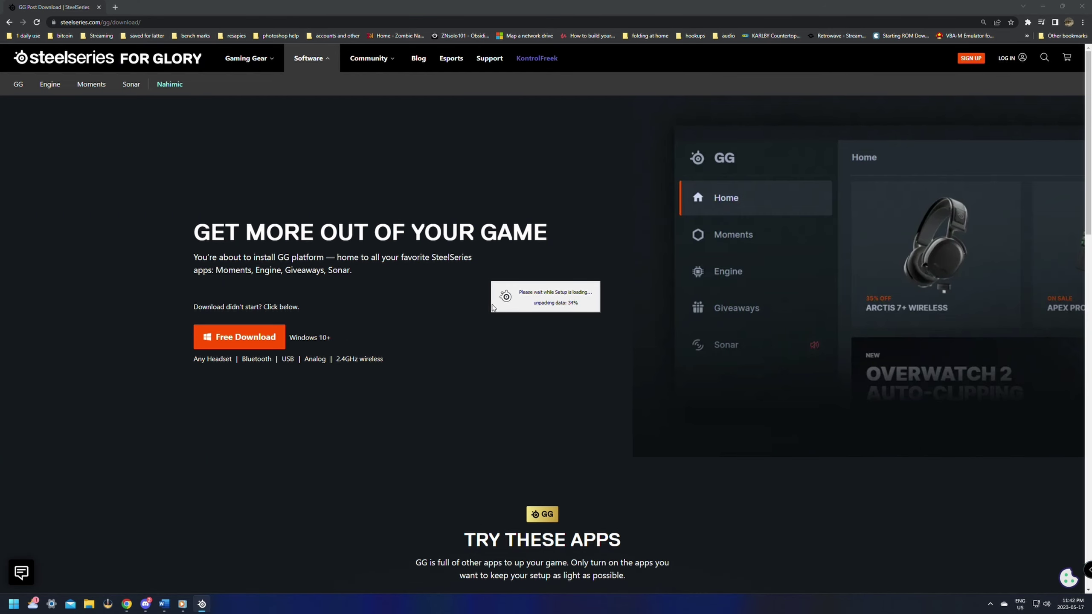
click(100, 7)
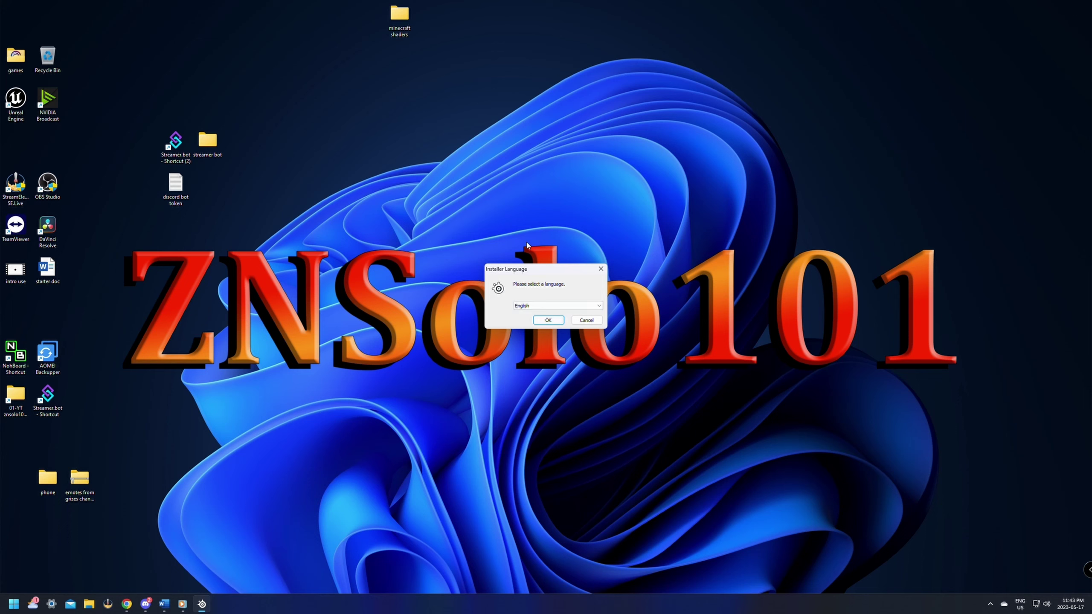
Step: Install SteelSeries GG 38.0.0 with English as the setup language, accepting the license agreement and finishing the setup
click(548, 321)
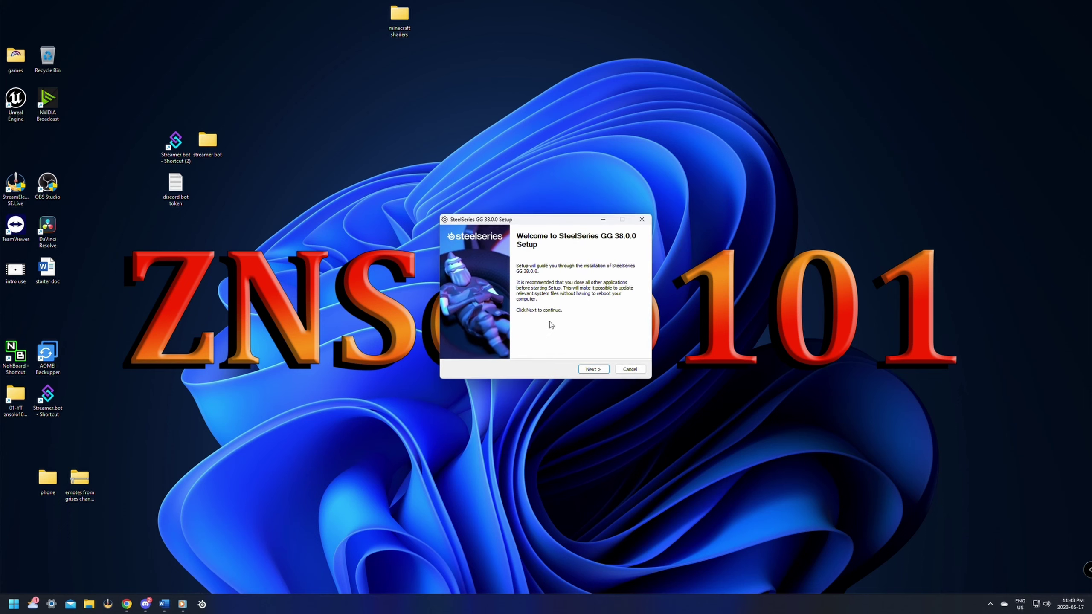
click(593, 369)
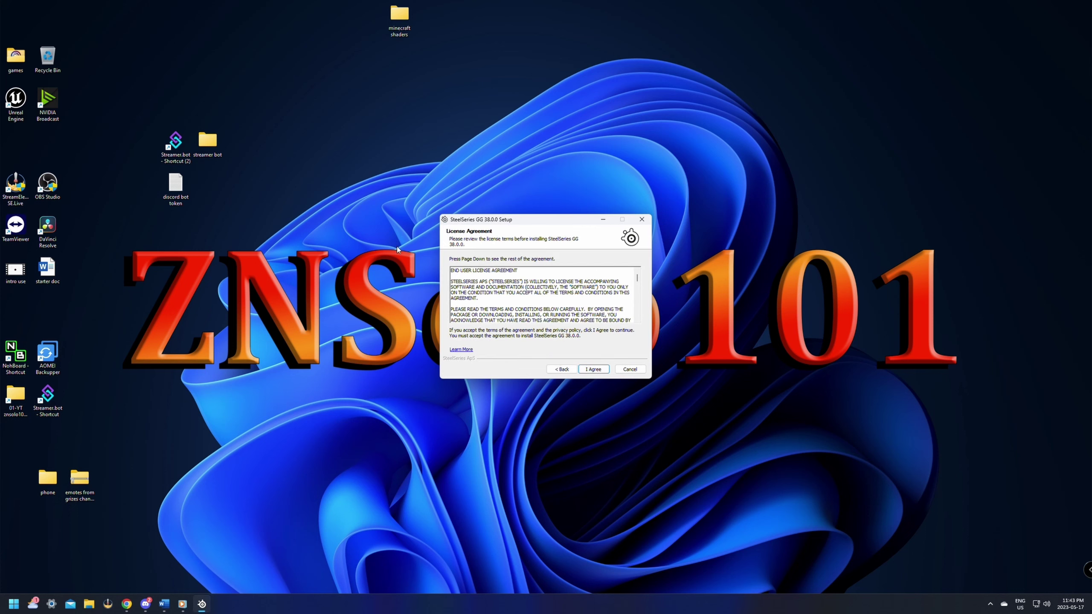
click(594, 369)
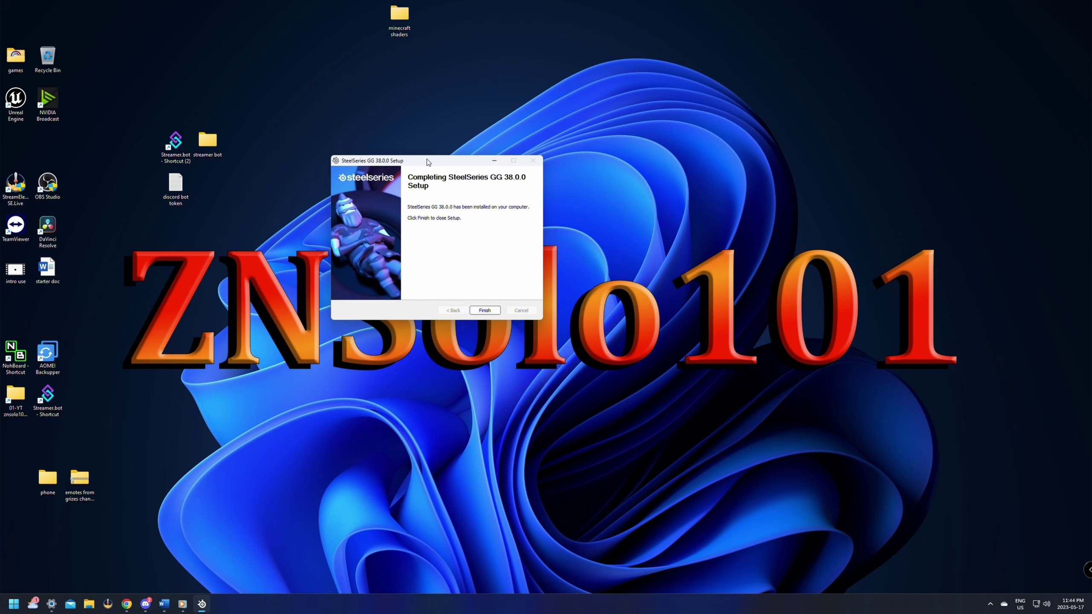
click(485, 310)
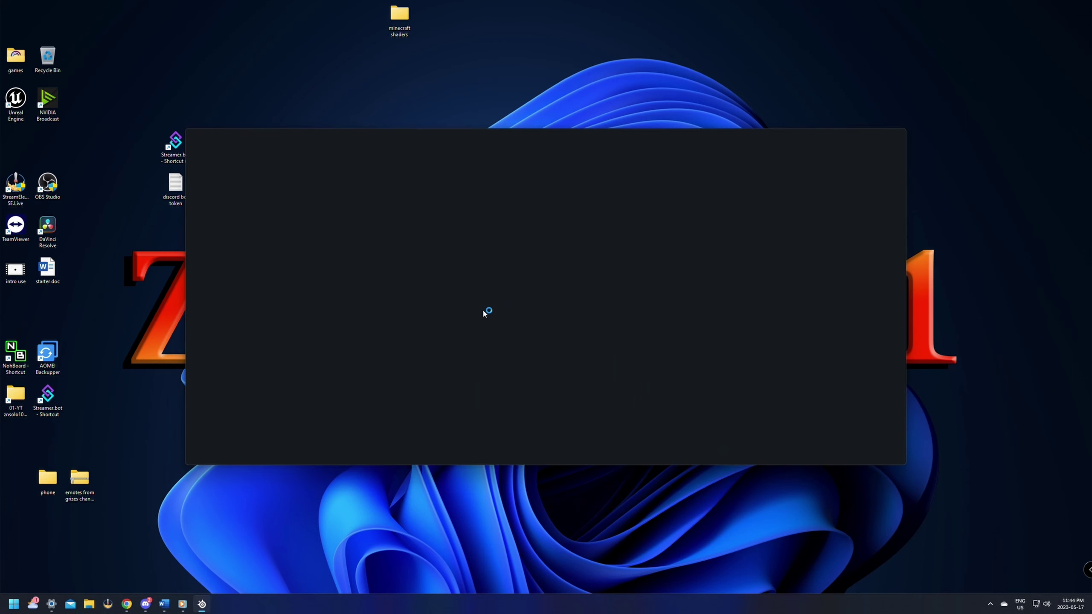
Step: Review the default output and input devices in the Windows sound settings and volume mixer
click(1048, 605)
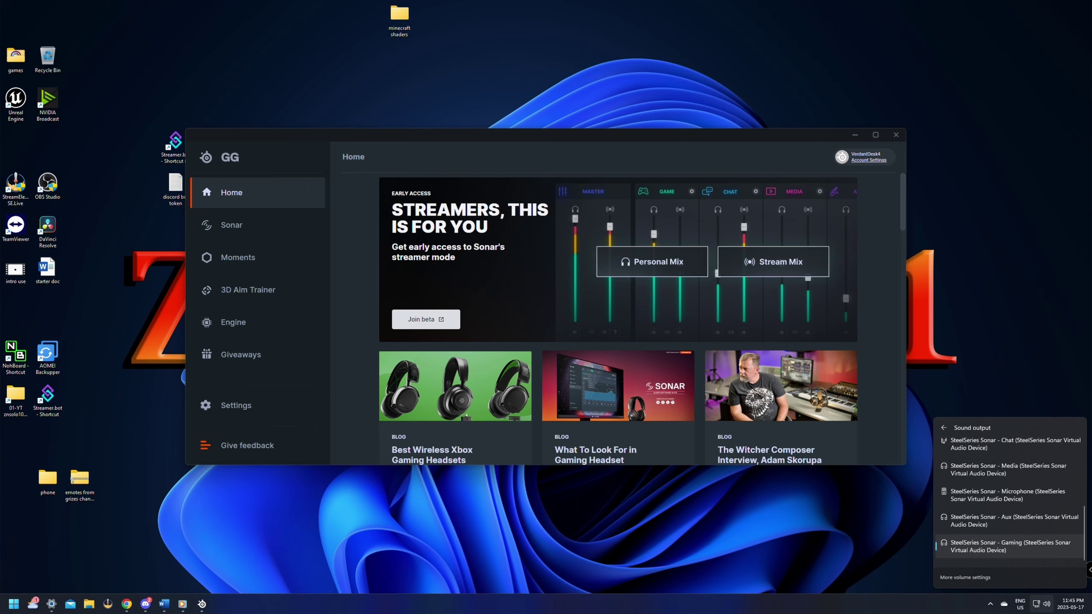
click(965, 577)
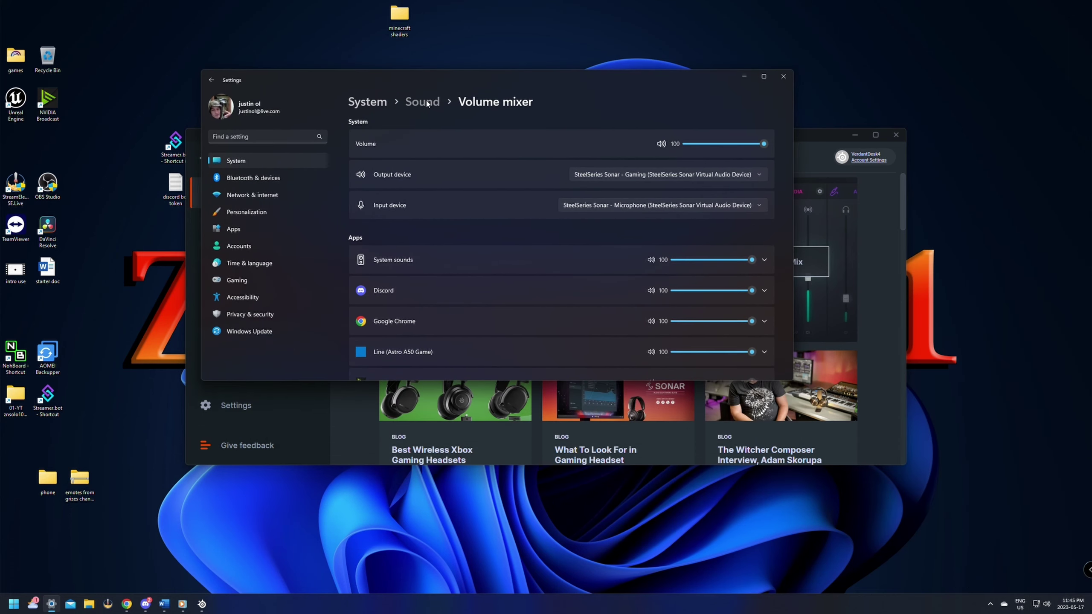
click(422, 102)
scroll(476, 168, down, 10)
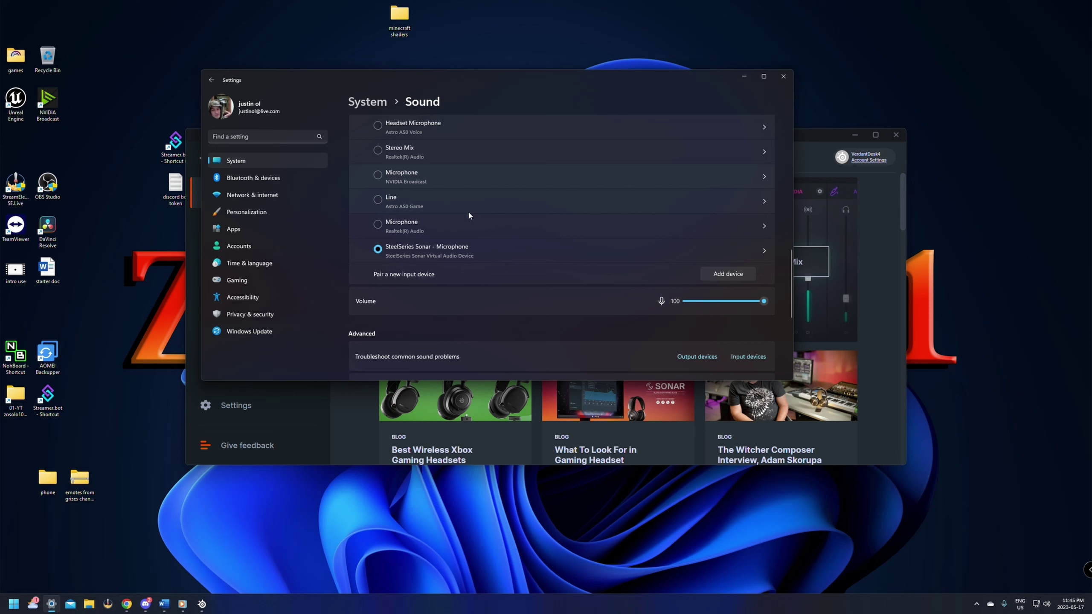
click(391, 258)
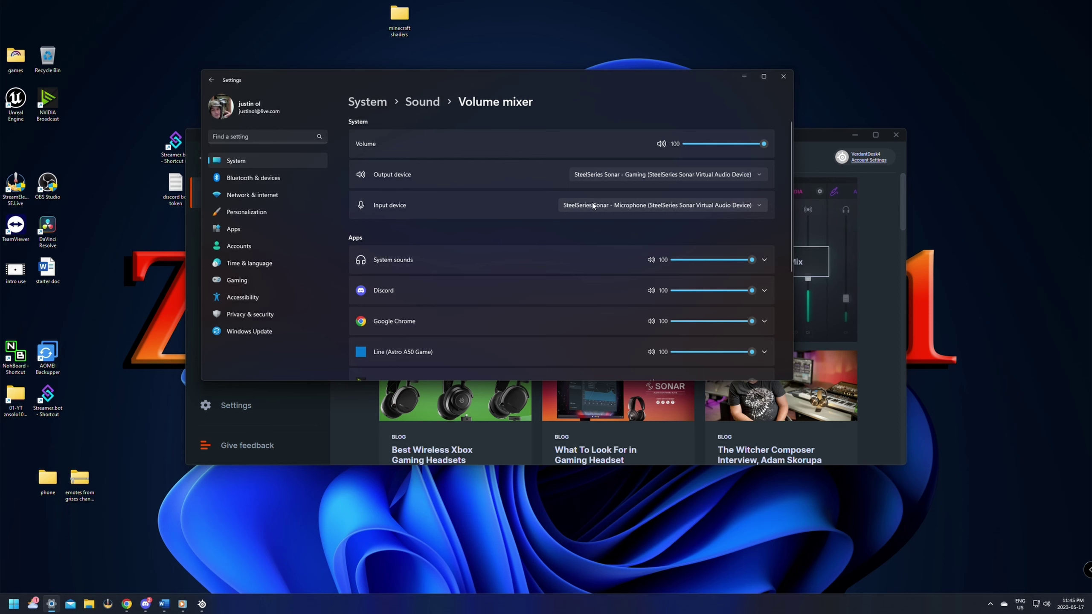
click(783, 76)
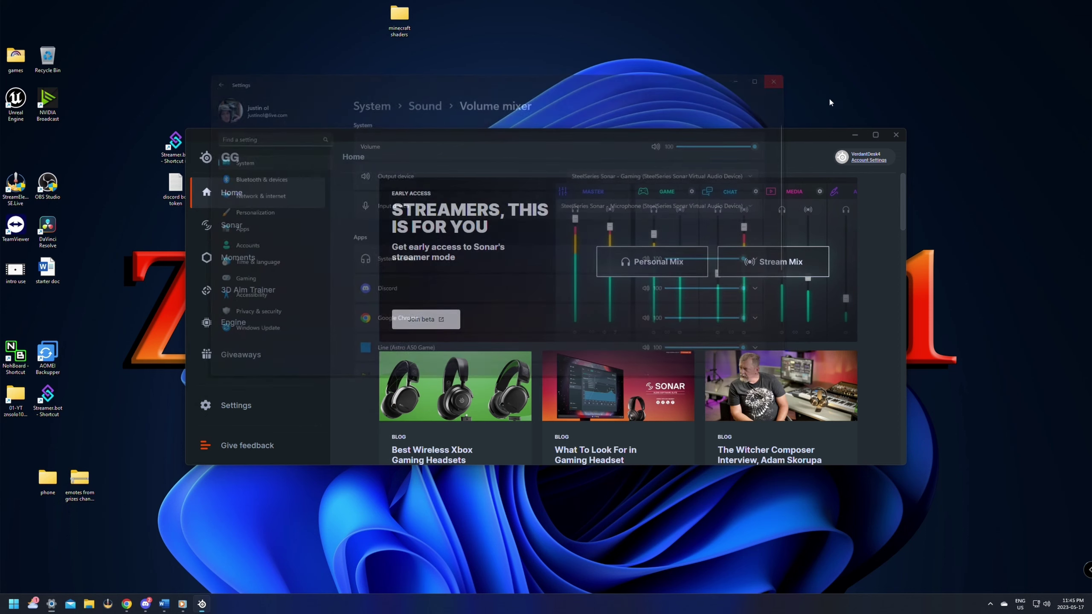
Step: Open the Sonar mixer in SteelSeries GG and enlarge its window to fit the channel strips
drag(666, 133, 702, 55)
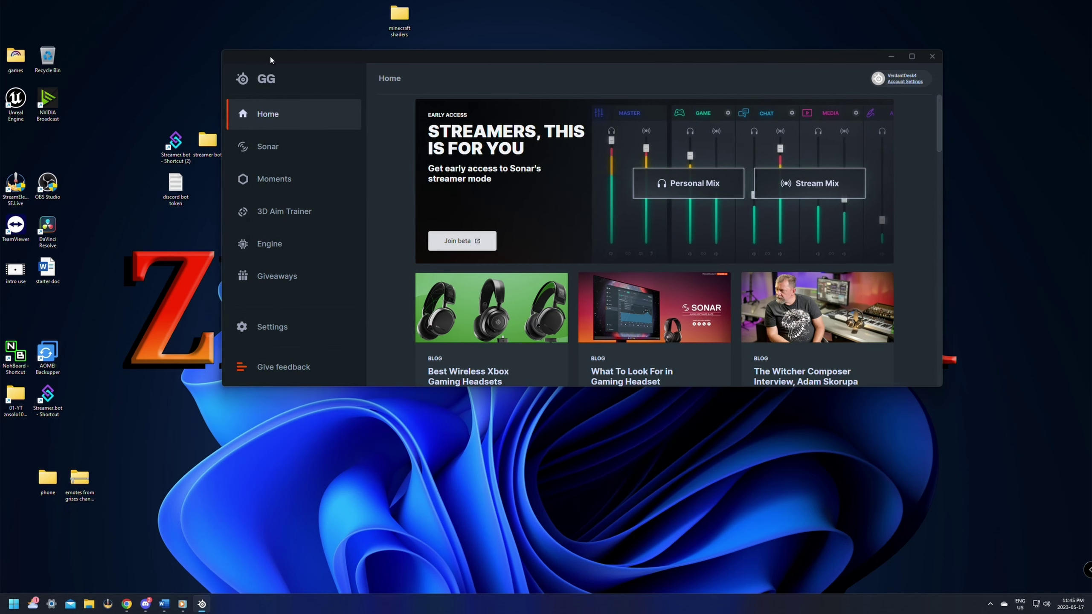
click(266, 148)
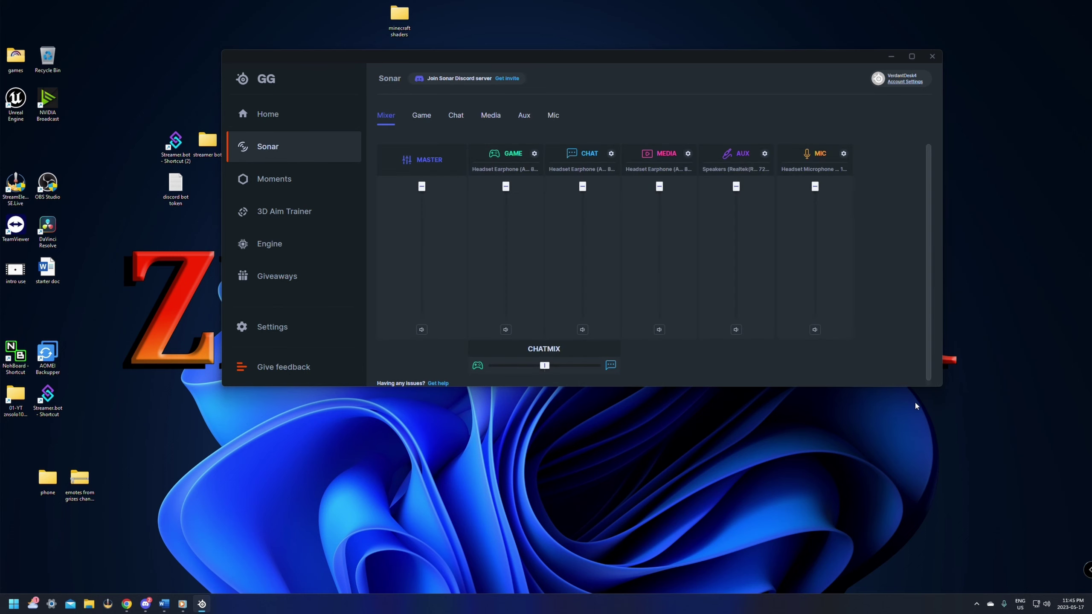
drag(941, 386, 953, 409)
Step: Set the Game channel's playback device to Headset Earphone (Astro A50 Voice)
click(509, 171)
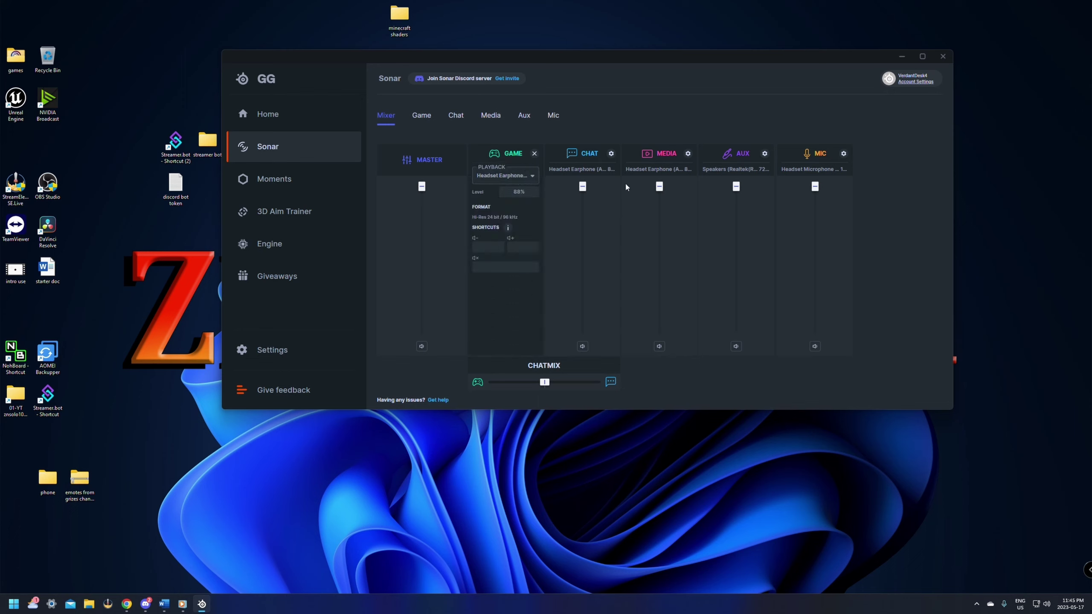
click(528, 176)
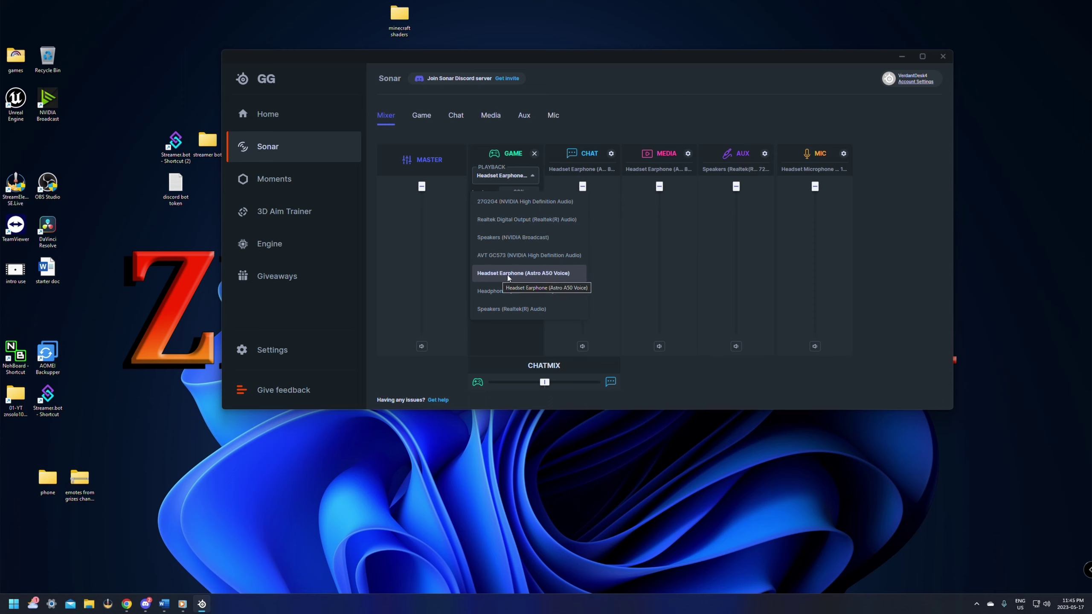
click(531, 275)
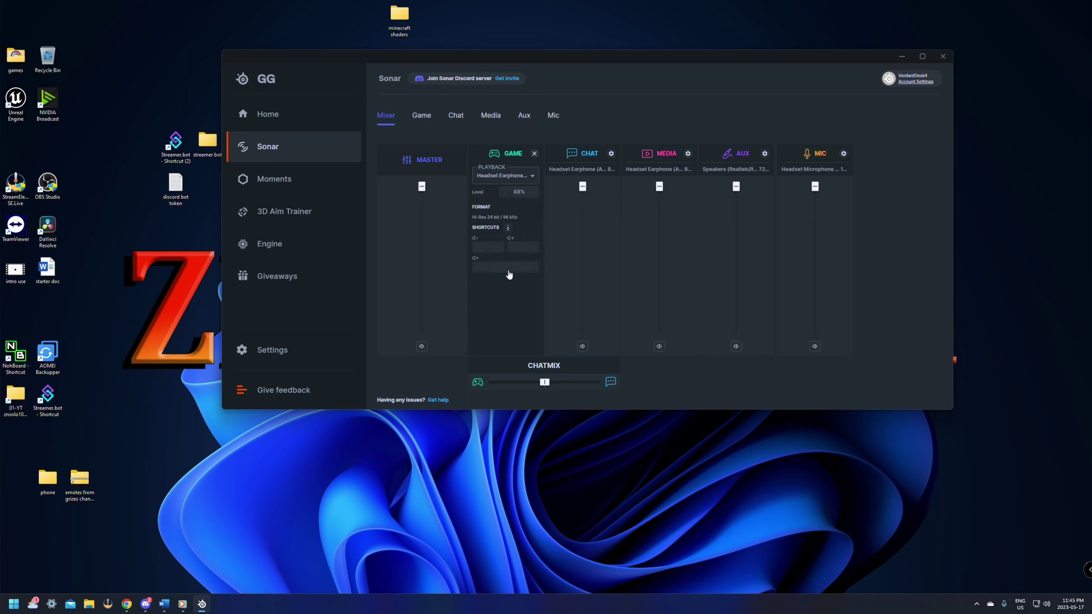
Step: Check the Chat channel's playback device and set the Media channel's playback to Headset Earphone (Astro A50 Voice)
click(579, 170)
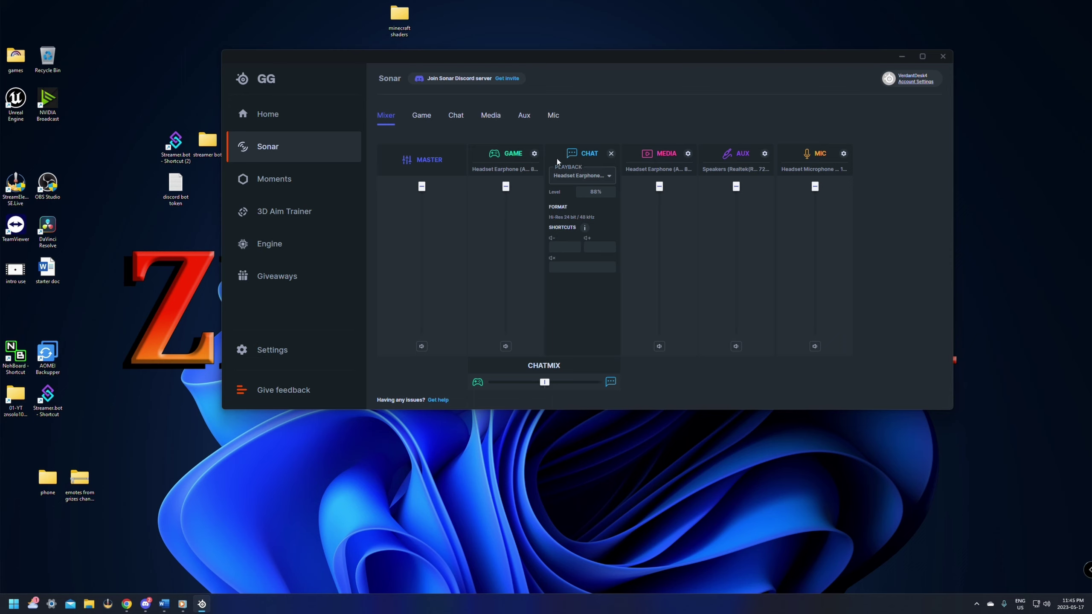
click(581, 175)
click(667, 156)
click(654, 172)
click(645, 176)
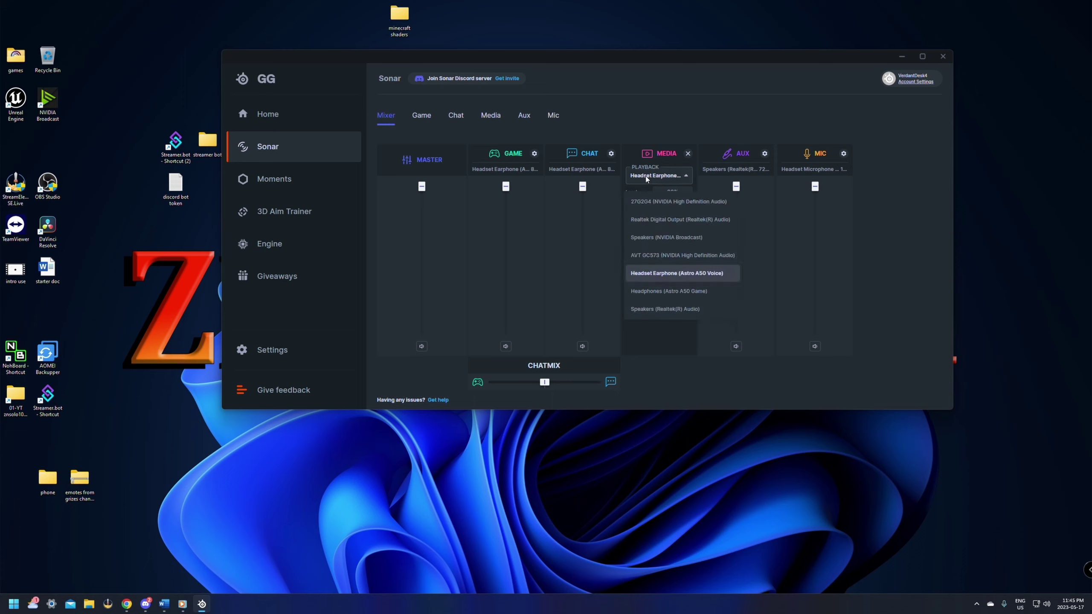
click(650, 278)
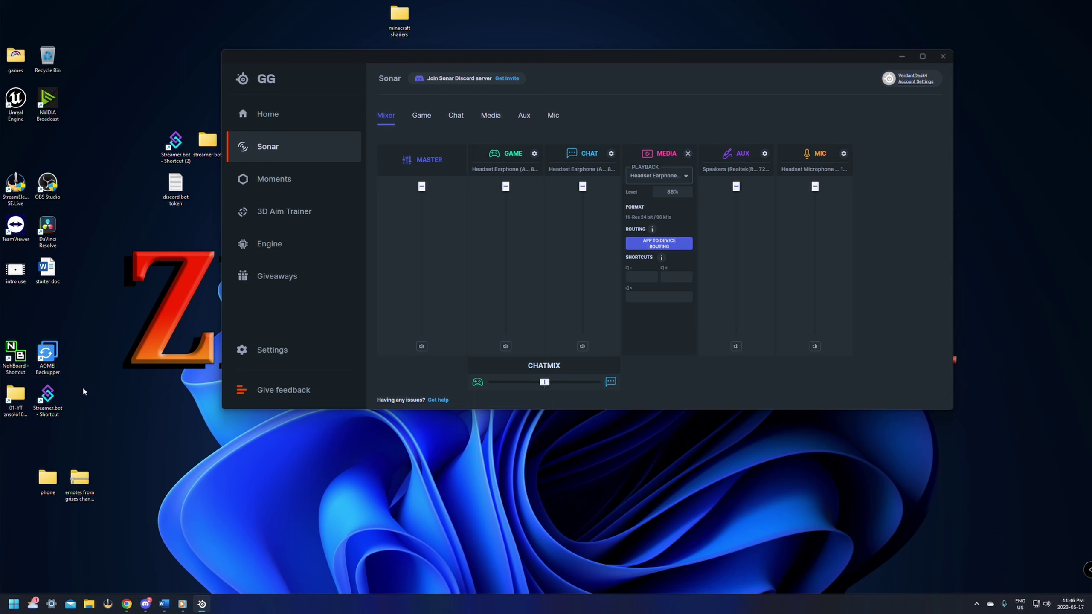
Step: Switch to Windows Media Player and OBS, arrange their windows side by side, and replay the music track
click(182, 518)
click(182, 604)
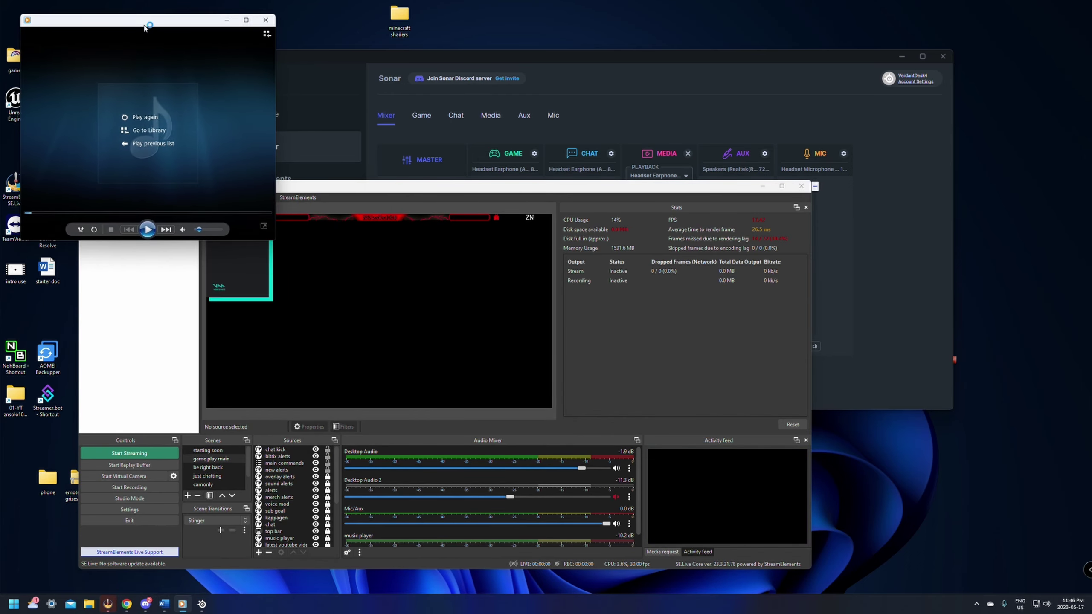
drag(144, 27, 133, 19)
drag(505, 189, 661, 190)
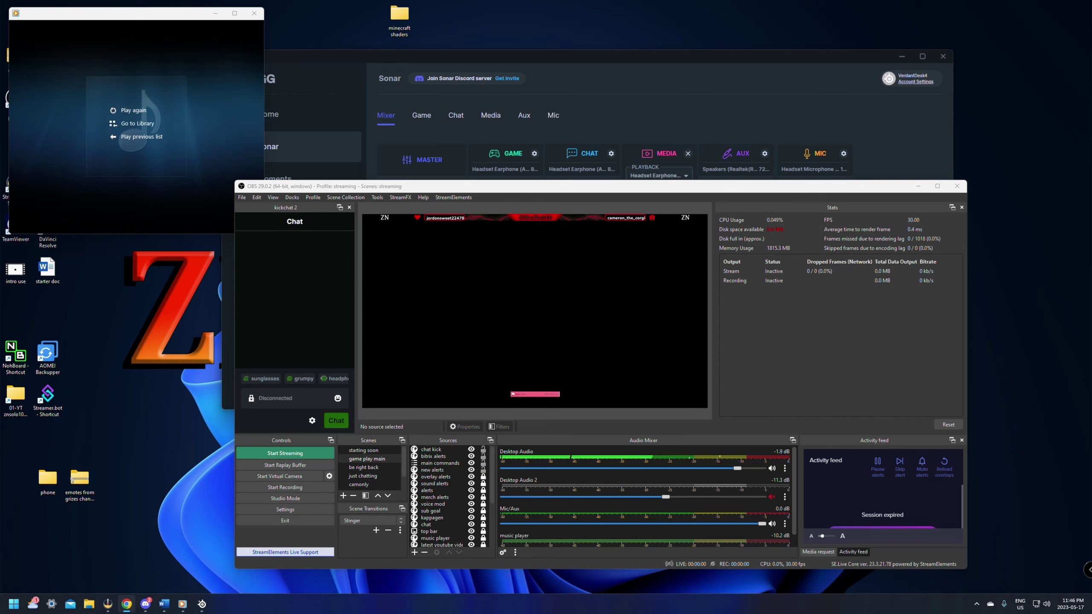
click(129, 110)
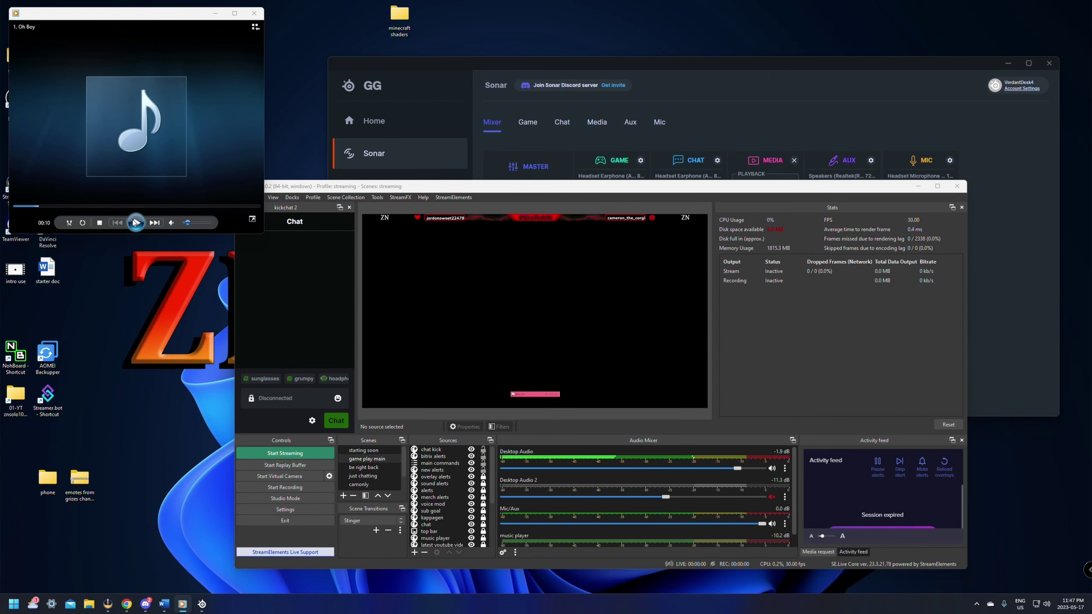
Step: Open app-to-device routing from the Media channel in Sonar and move the Volume mixer window clear of that channel
click(661, 94)
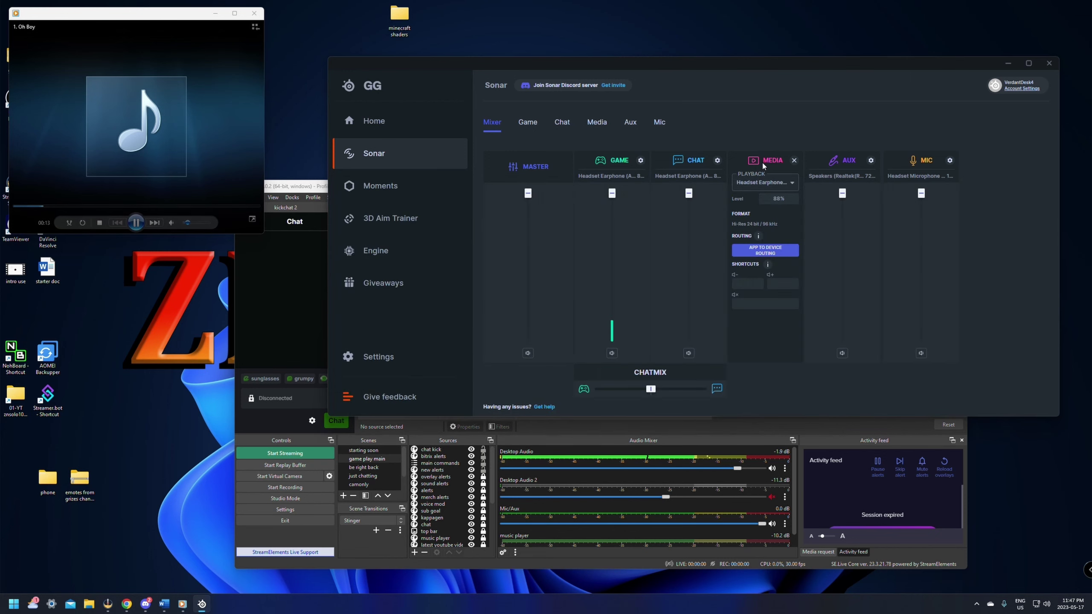
mouse_move(202, 228)
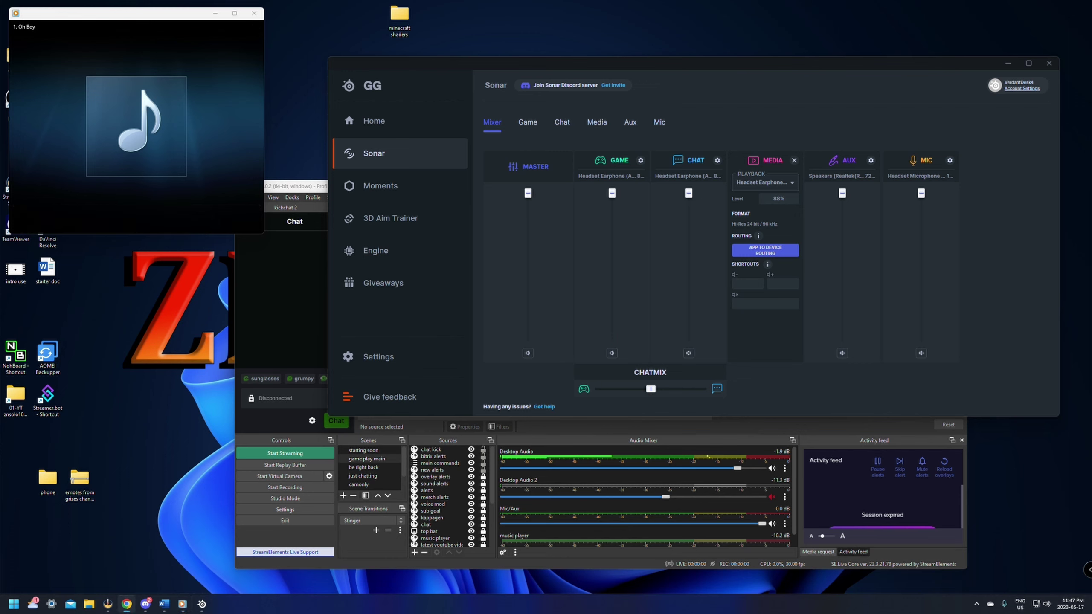
click(765, 253)
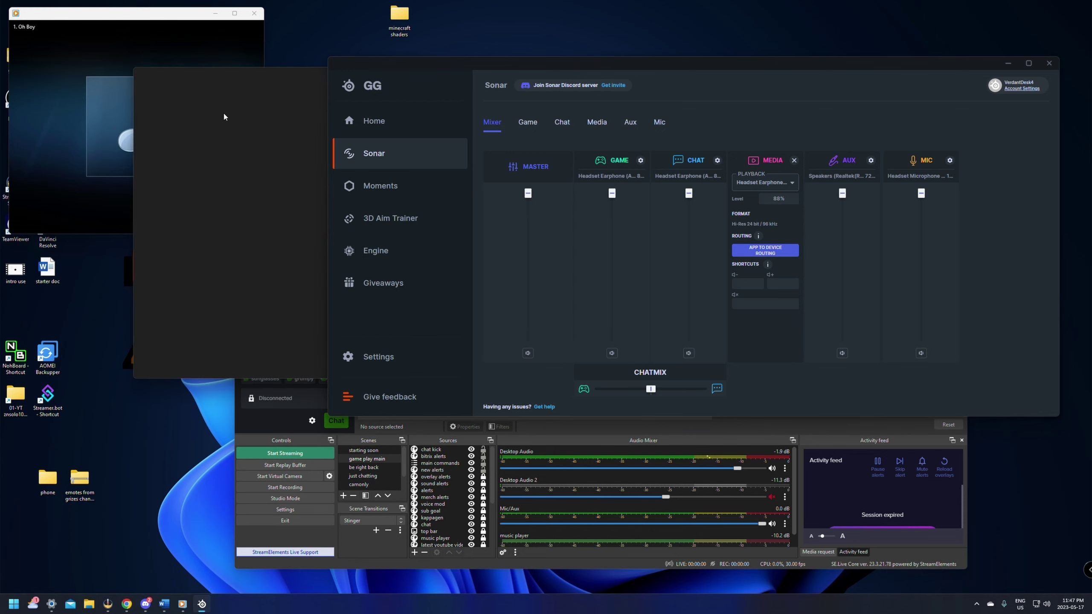
mouse_move(253, 71)
mouse_down()
mouse_move(204, 105)
mouse_move(239, 59)
mouse_up()
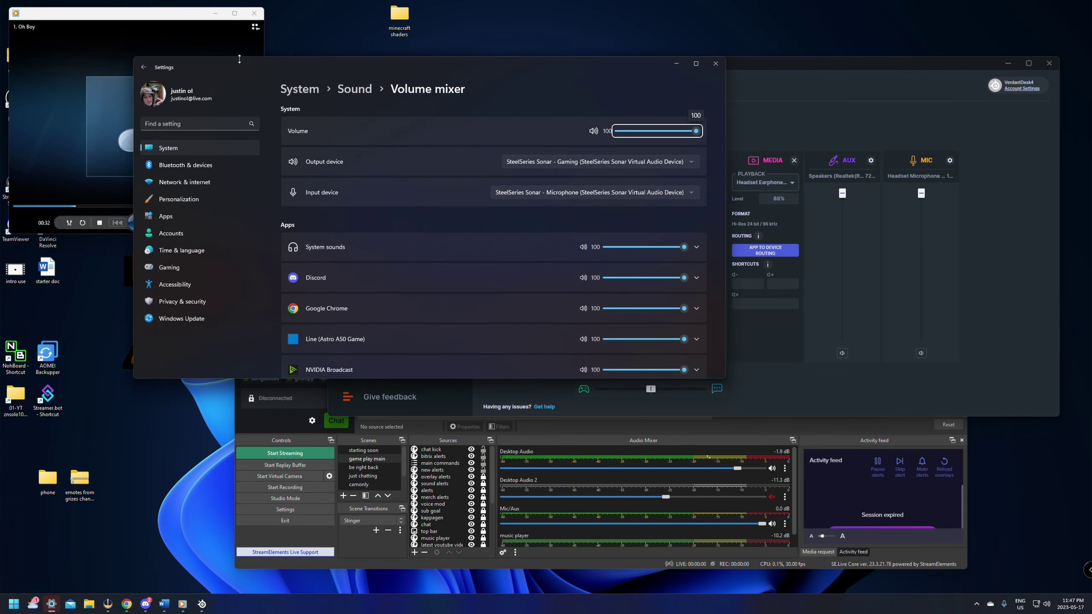
drag(308, 65, 273, 133)
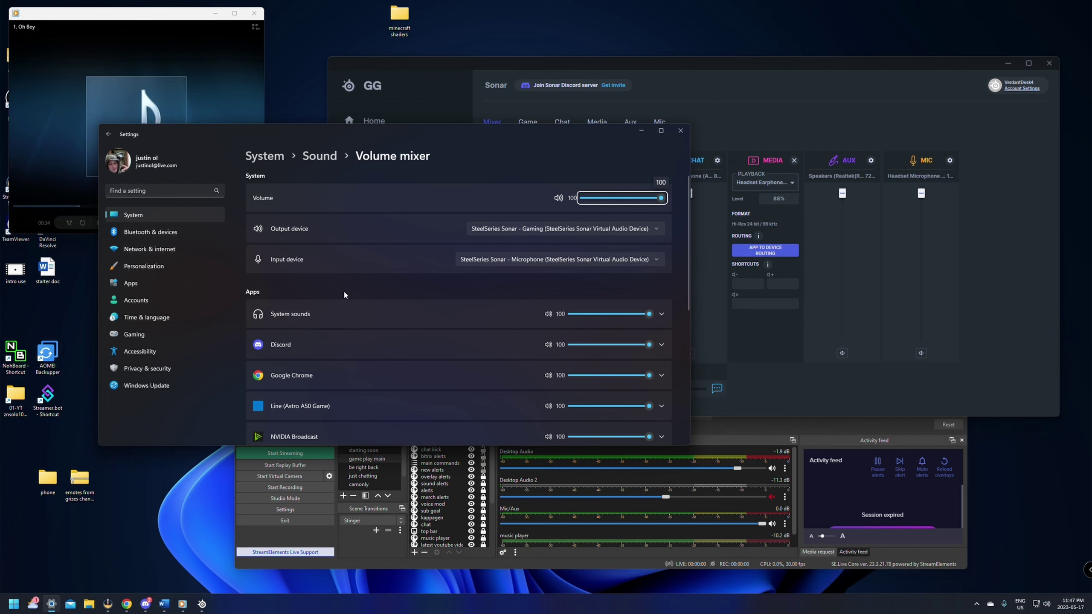
Step: Locate Windows Media Player Legacy in the volume mixer and lower its volume to 2 from the player
scroll(344, 295, down, 6)
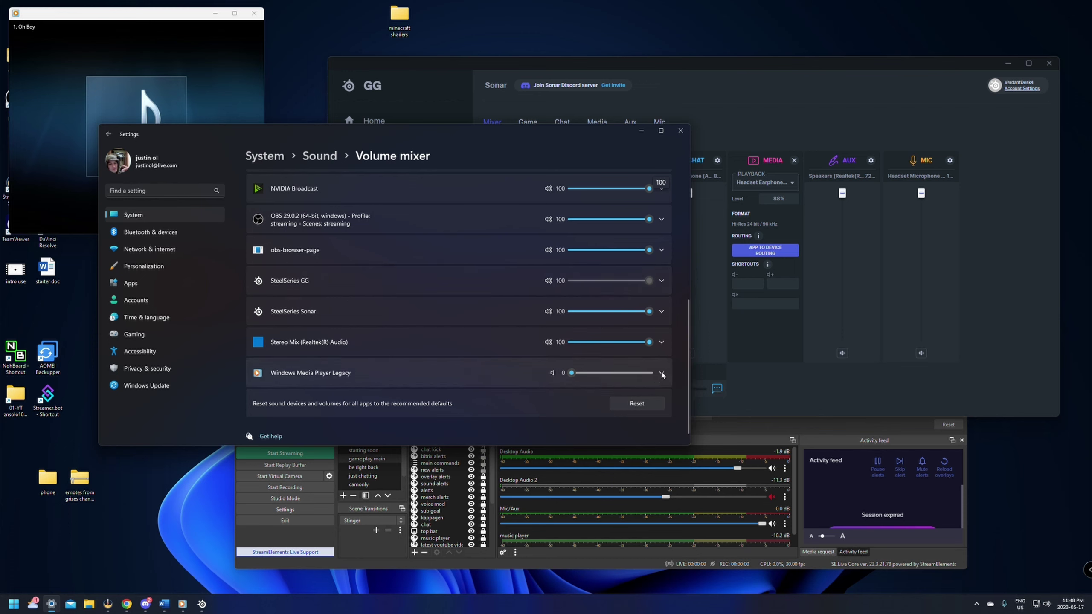
click(48, 190)
click(186, 223)
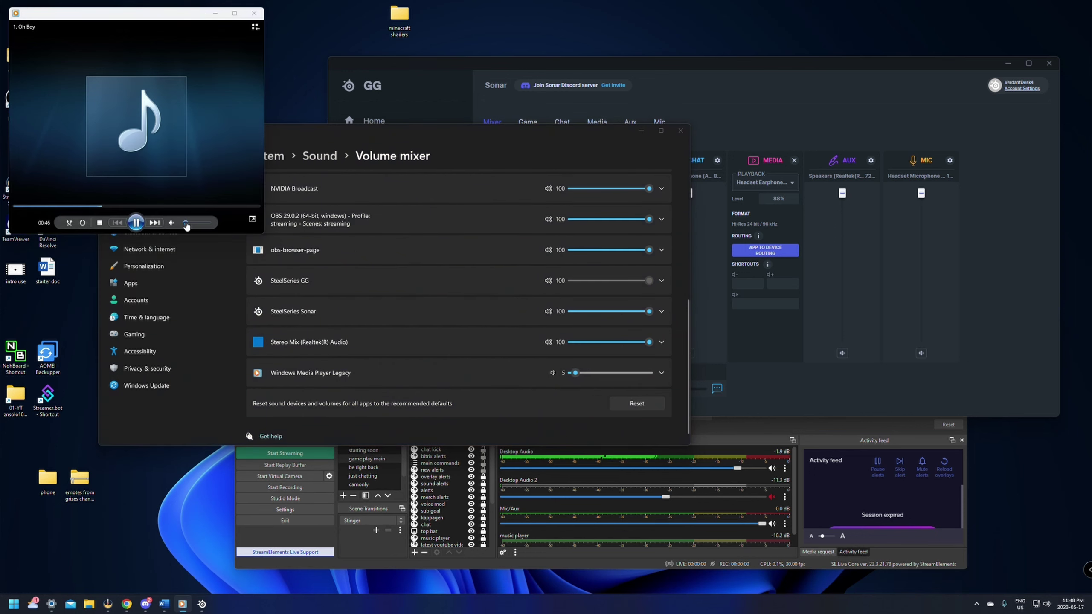
drag(186, 225, 184, 225)
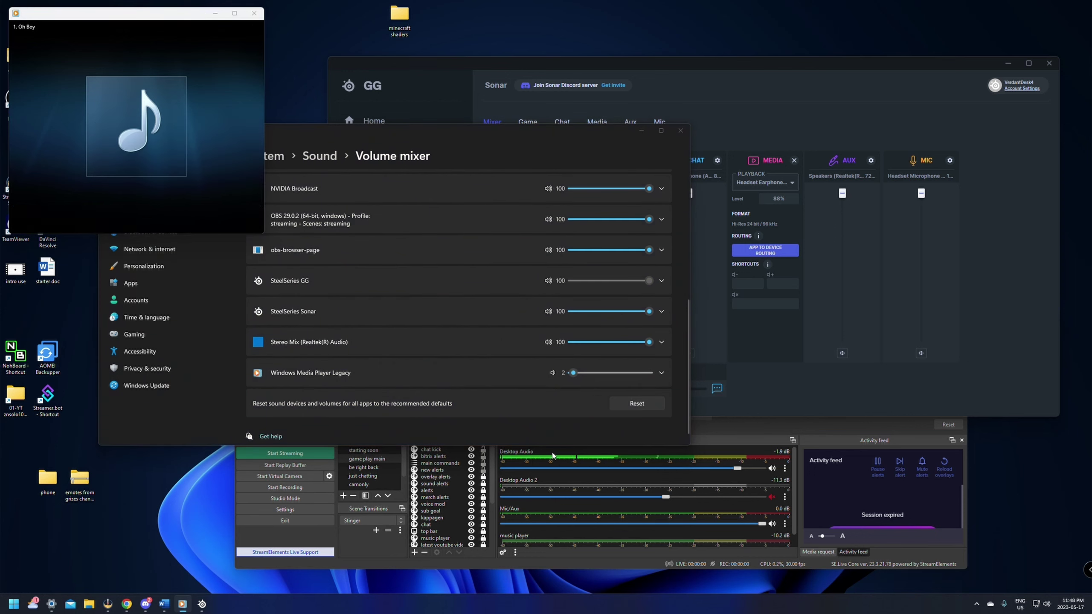
Step: Set Windows Media Player Legacy's output device to SteelSeries Sonar - Media and close the Volume mixer
click(662, 373)
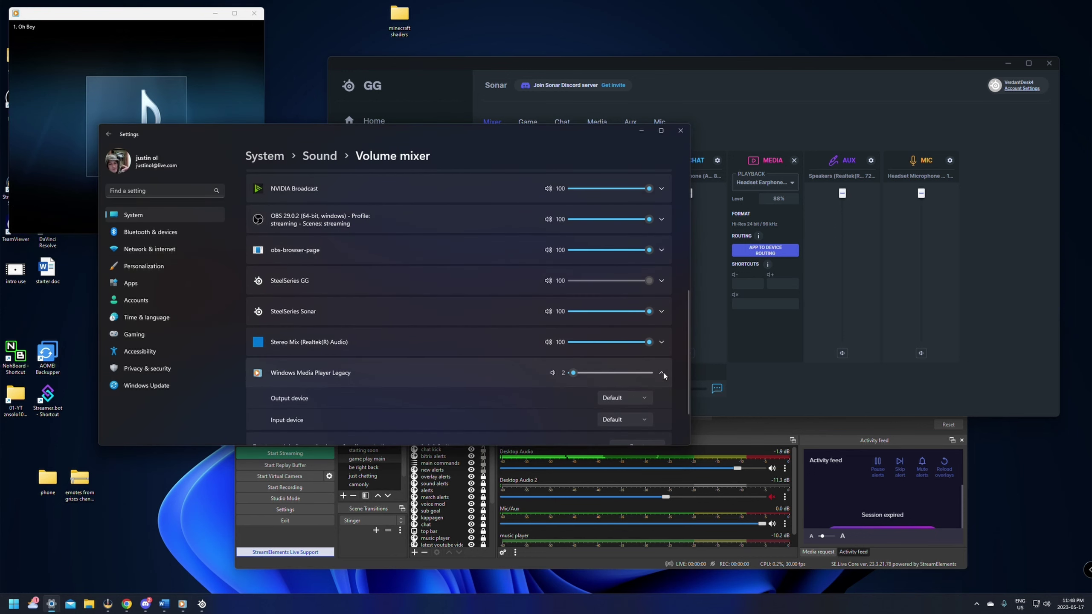
click(622, 398)
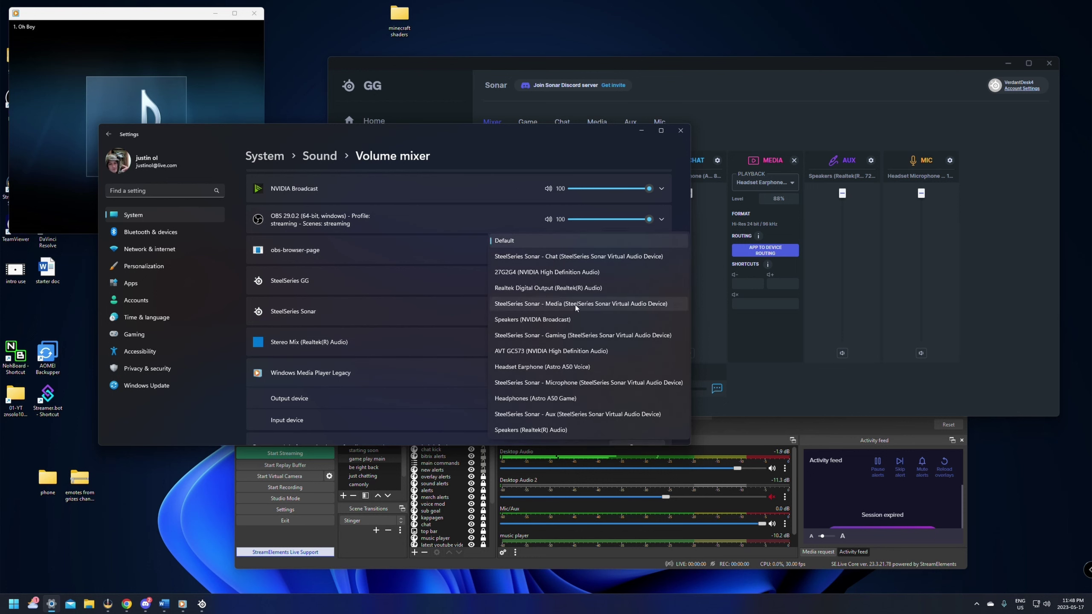
click(534, 306)
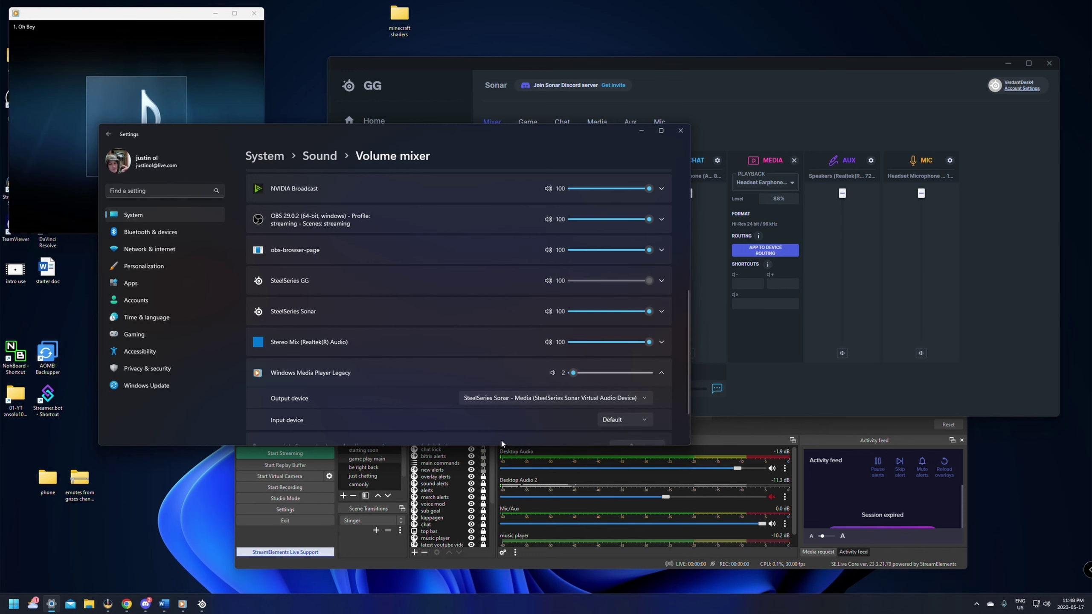
click(679, 130)
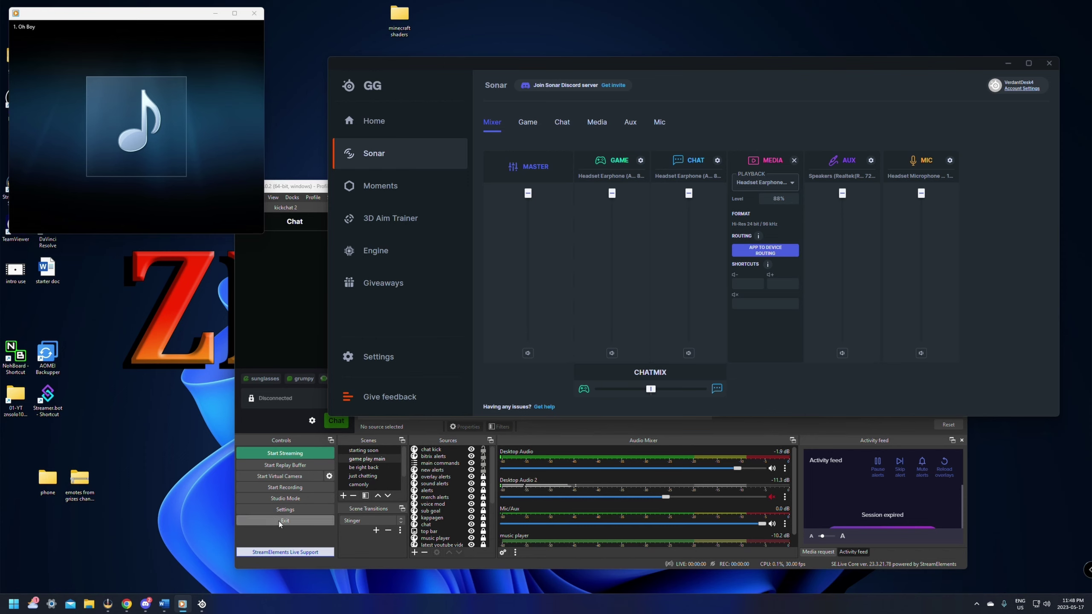
Step: In the OBS audio settings, assign SteelSeries Sonar - Media (SteelSeries Sonar Virtual Audio Device) to Desktop Audio 2 and save
click(285, 509)
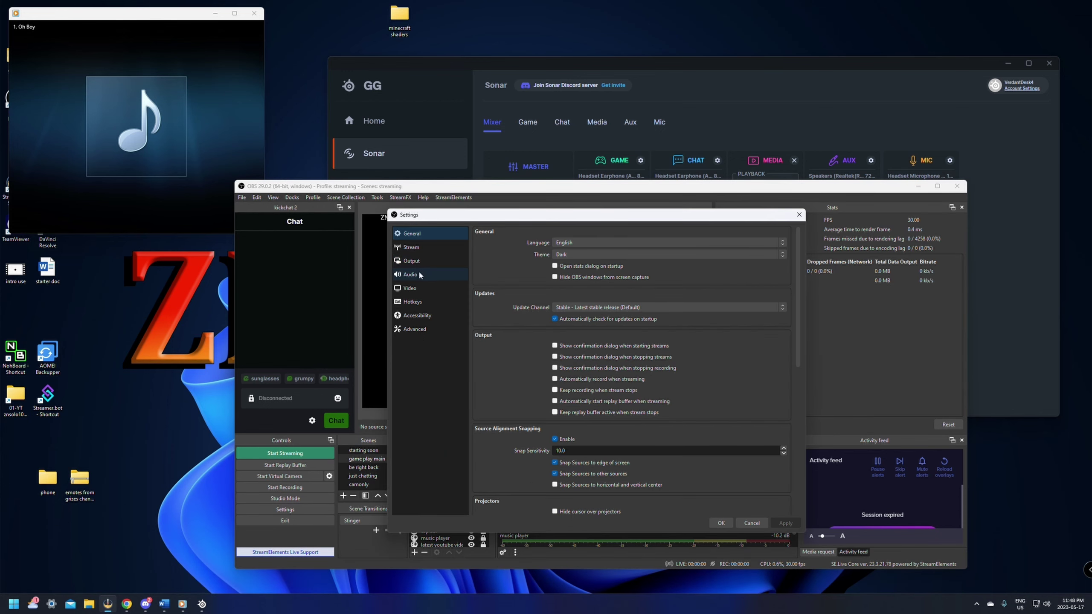
click(419, 274)
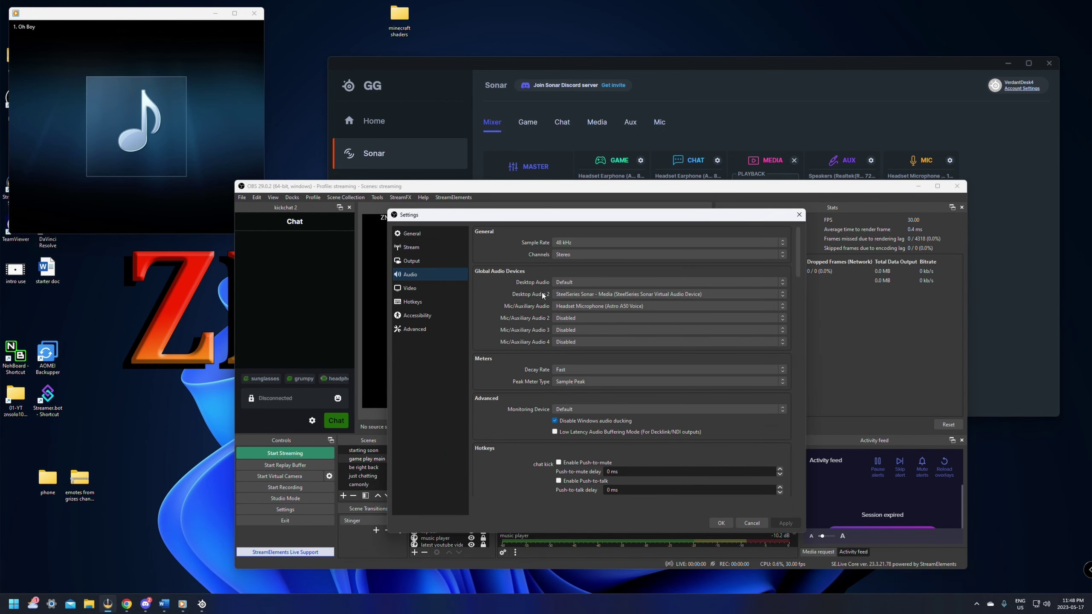
click(652, 295)
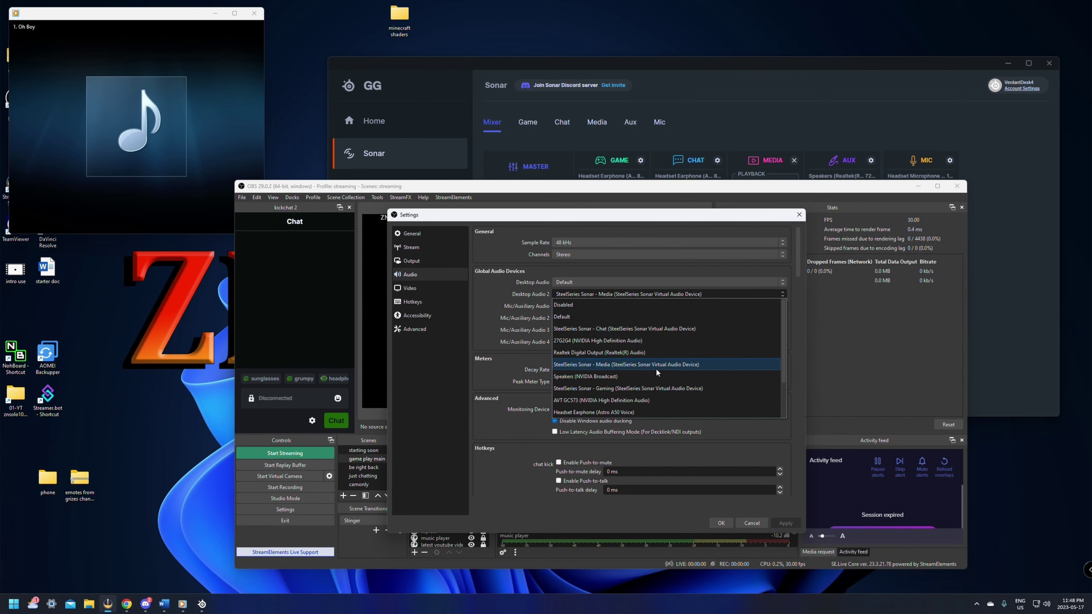
click(687, 366)
click(721, 523)
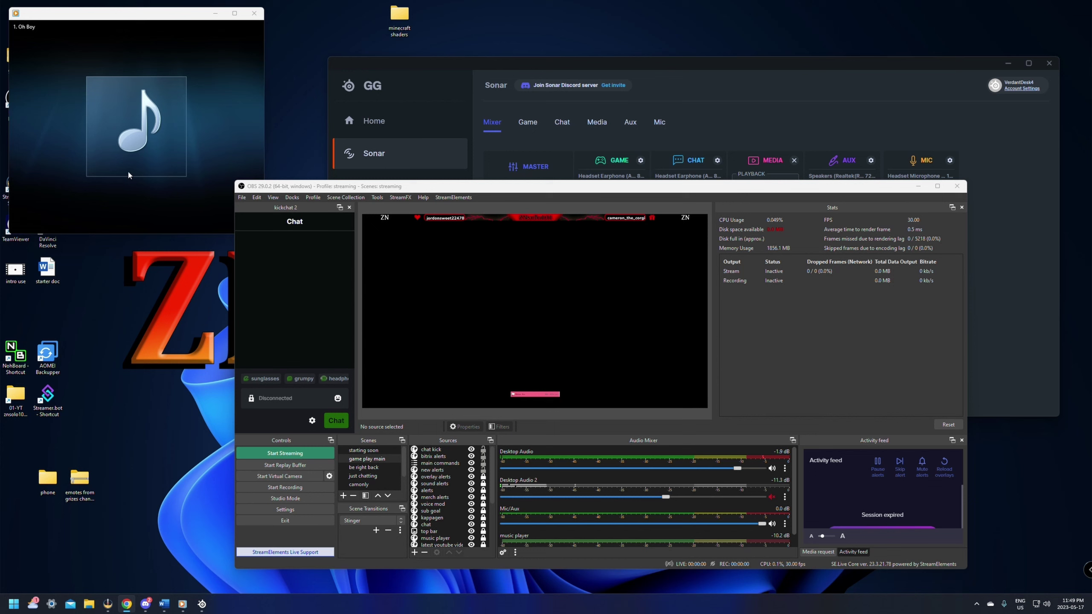
Step: Bring OBS forward, lower the media player's volume to 0, and toggle Desktop Audio 2's mute off and back on
mouse_move(186, 225)
click(338, 176)
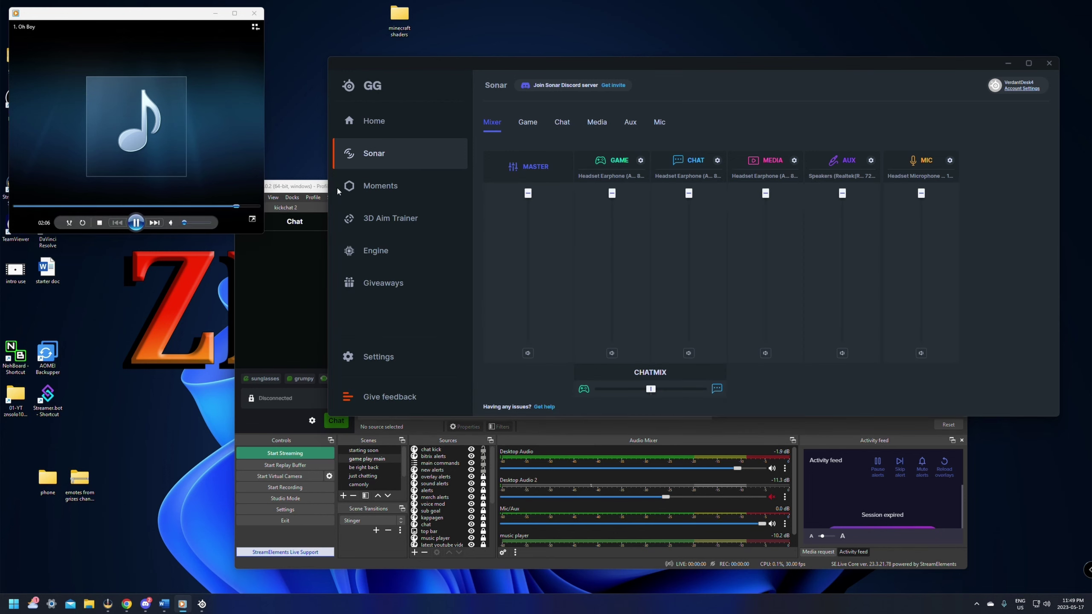
click(307, 188)
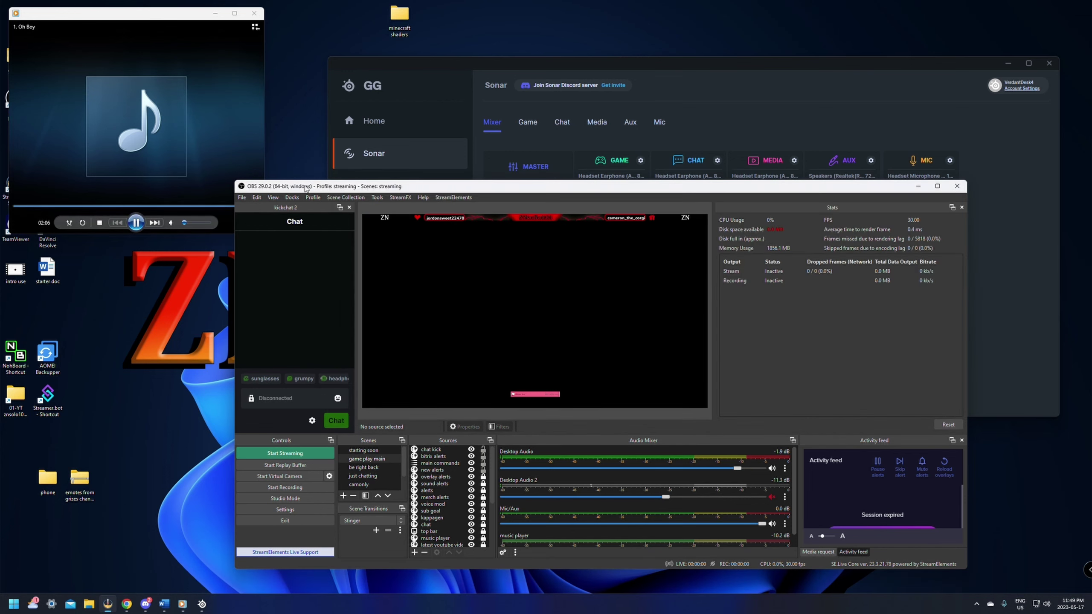
click(179, 225)
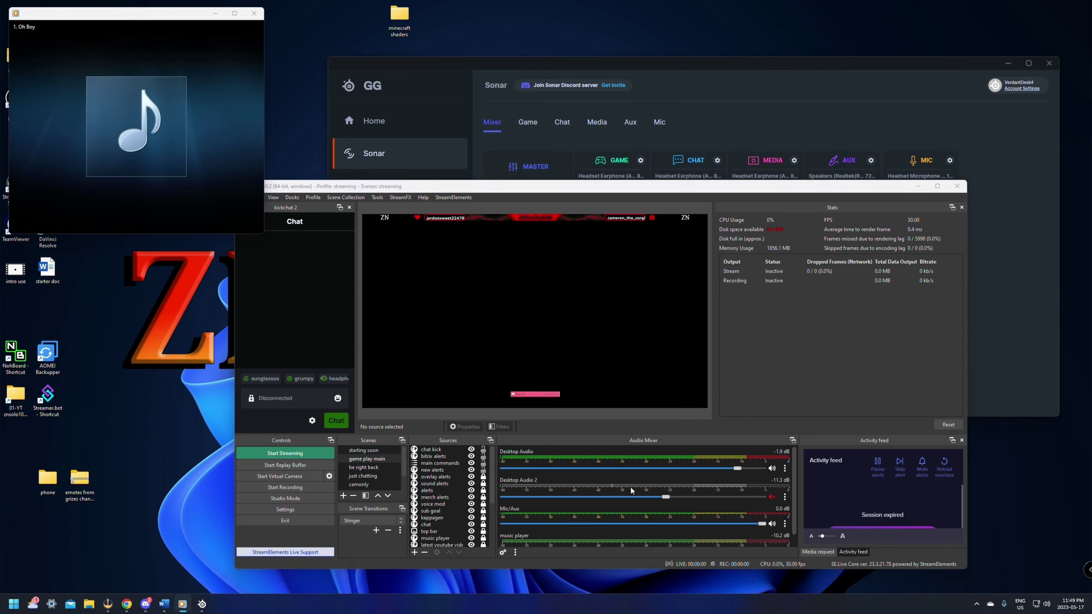
click(777, 501)
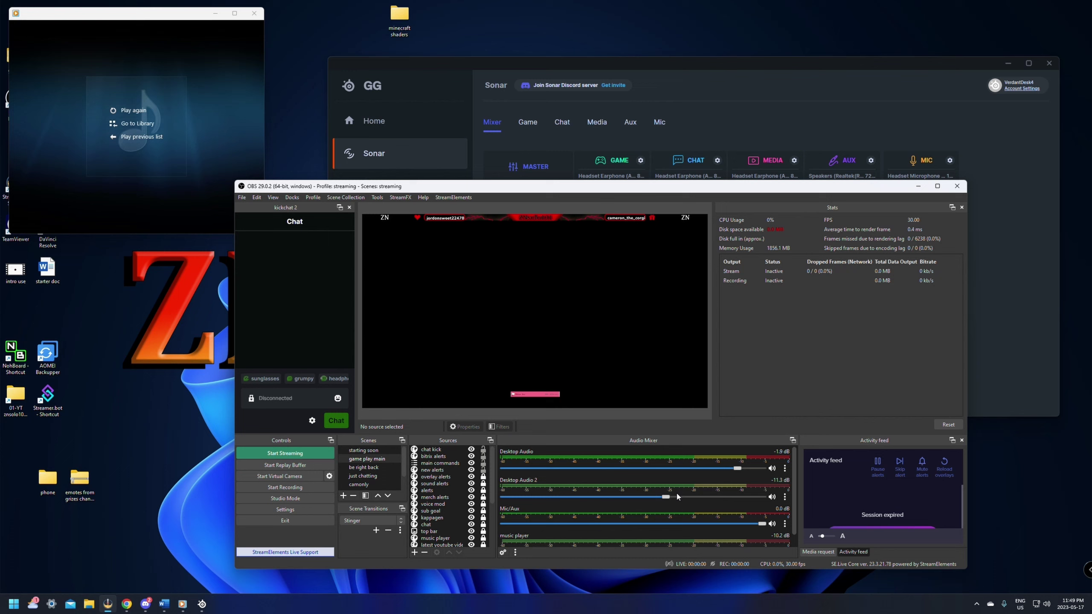
click(773, 498)
Step: Switch to SteelSeries GG and set the Aux channel's playback device to Headset Earphone (Astro A50 Voice)
drag(771, 62, 738, 50)
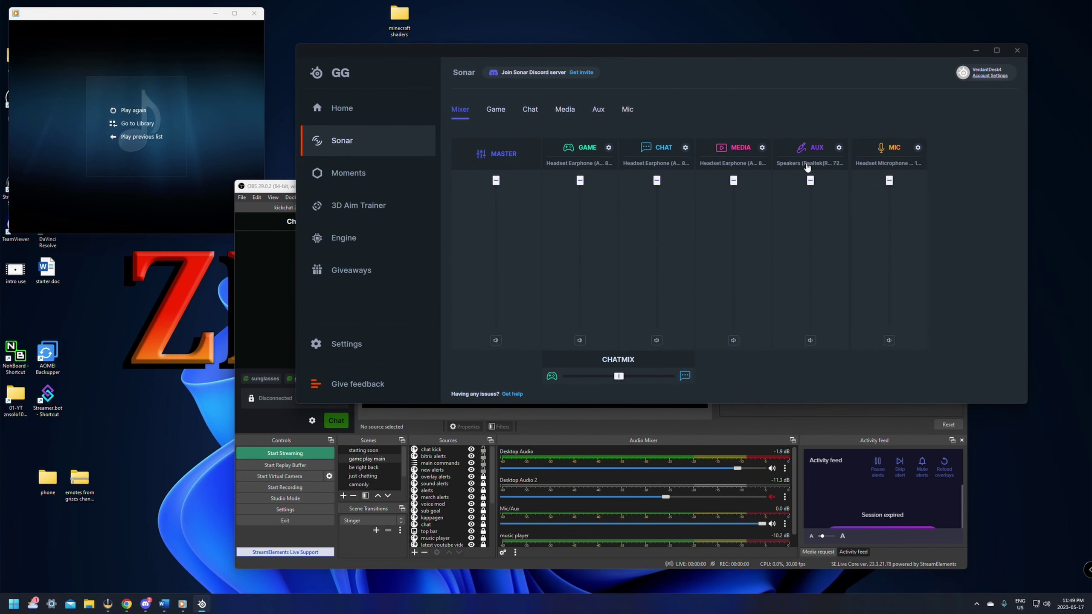
click(807, 168)
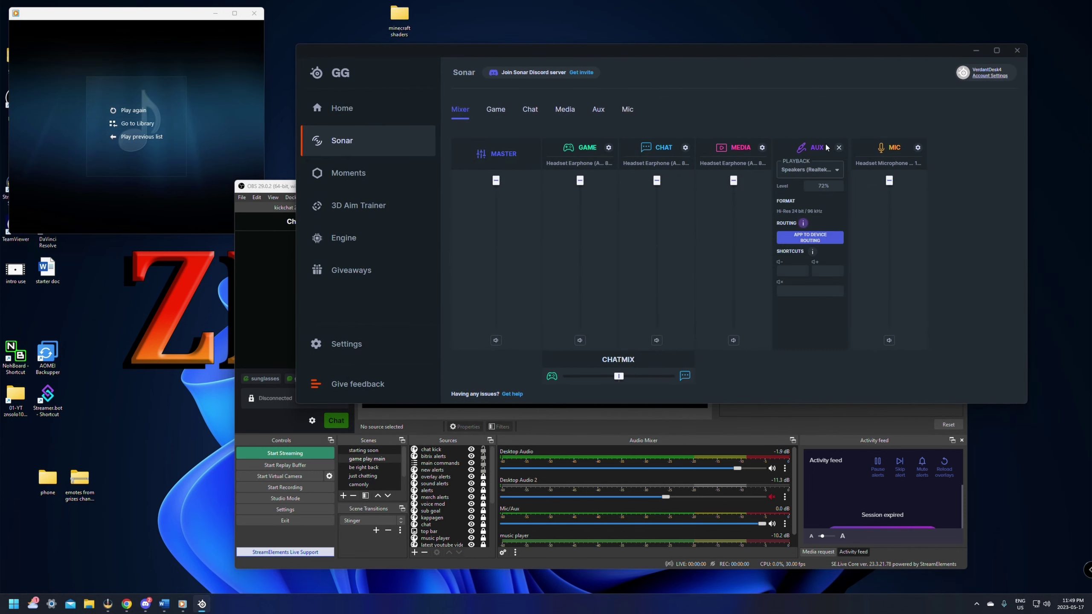
click(814, 171)
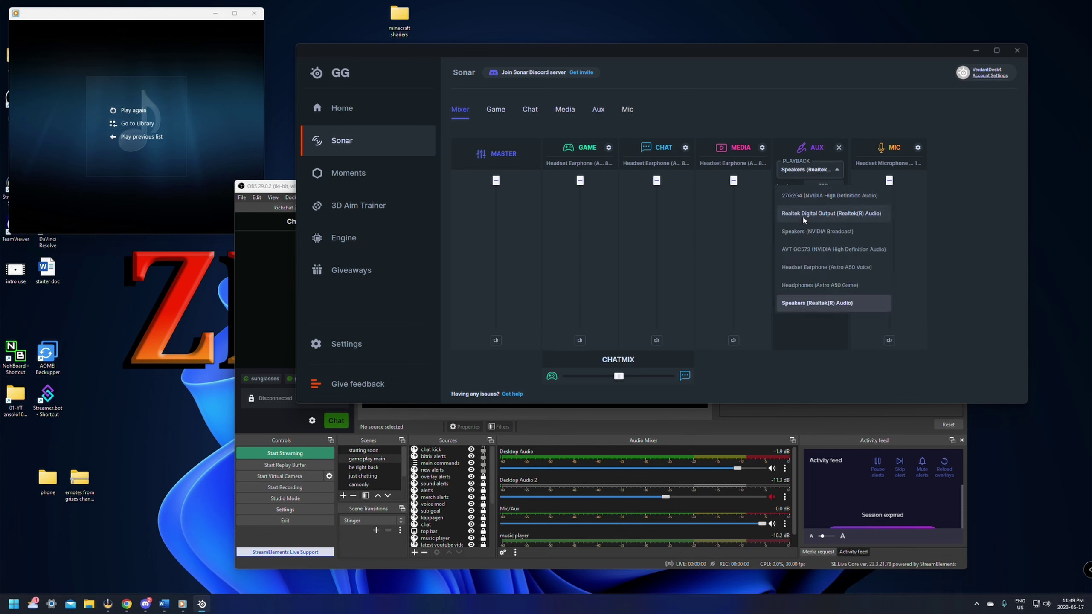
click(829, 267)
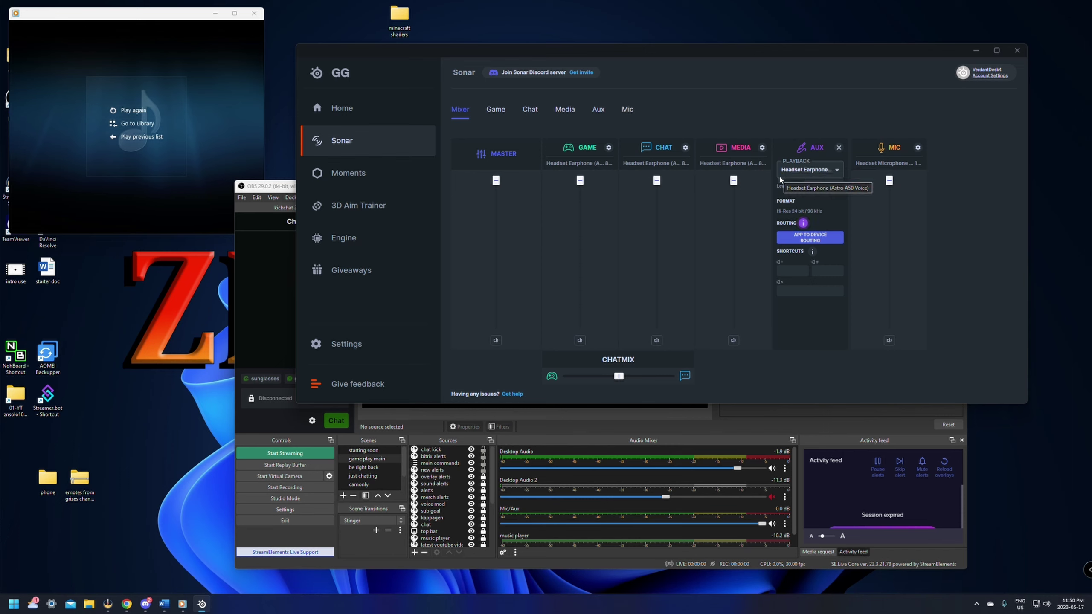
Step: Open app-to-device routing from the Aux channel and look through the apps in the Volume mixer
click(810, 240)
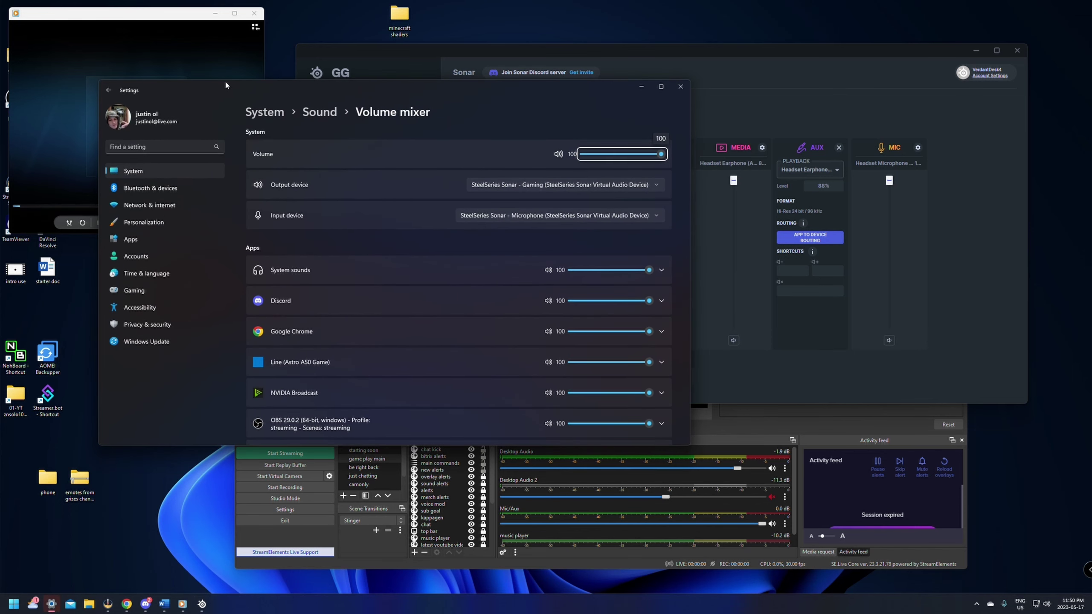
scroll(428, 308, down, 3)
scroll(439, 331, up, 3)
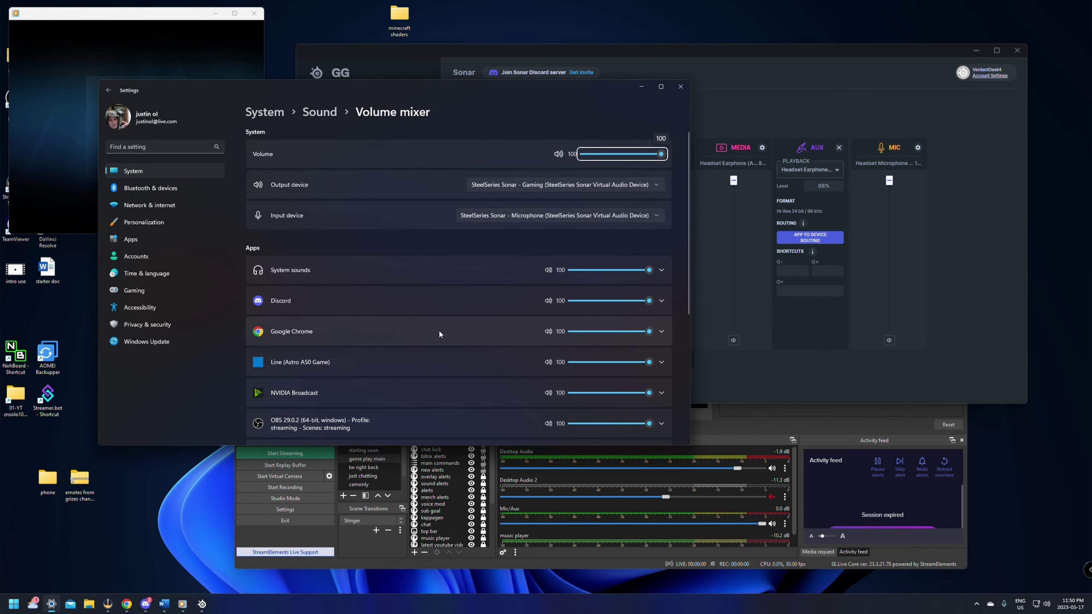
scroll(405, 347, down, 2)
scroll(403, 345, down, 3)
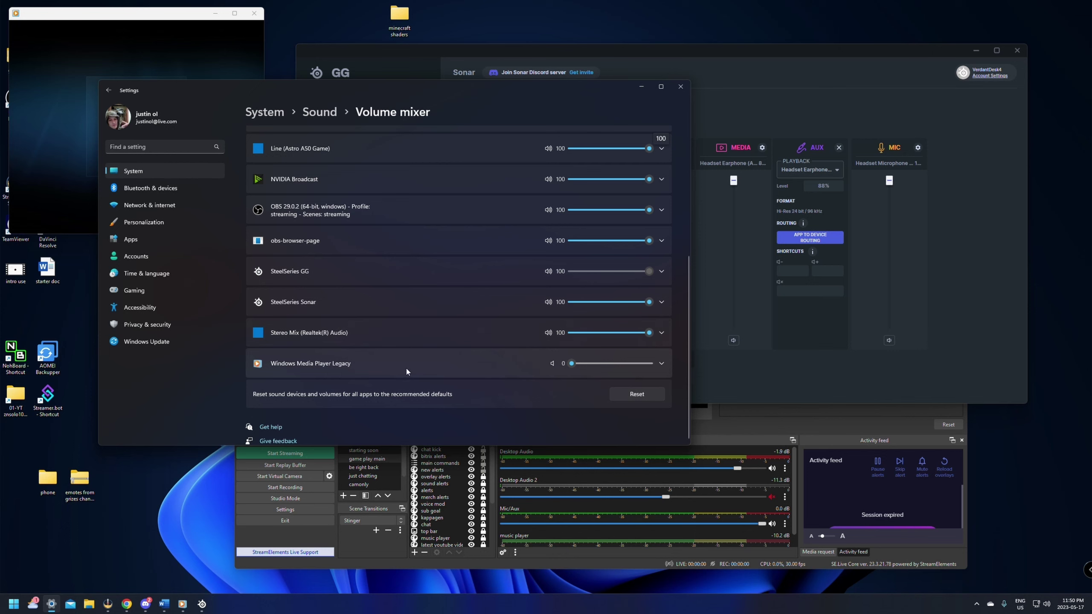
scroll(406, 366, up, 5)
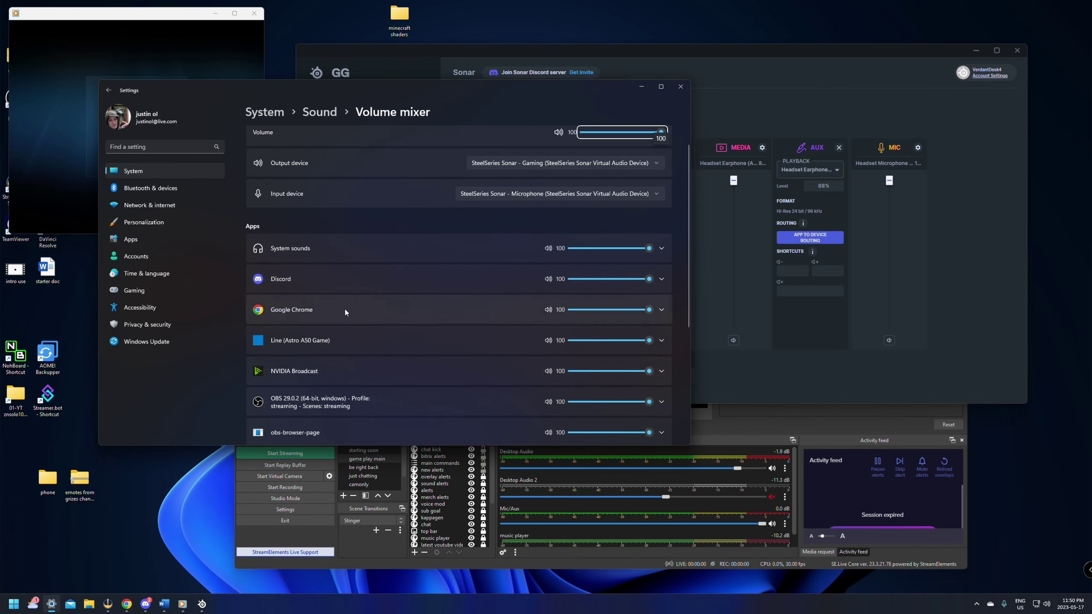
Step: Review the output devices available for Google Chrome without changing the selection, and close the Volume mixer
click(661, 311)
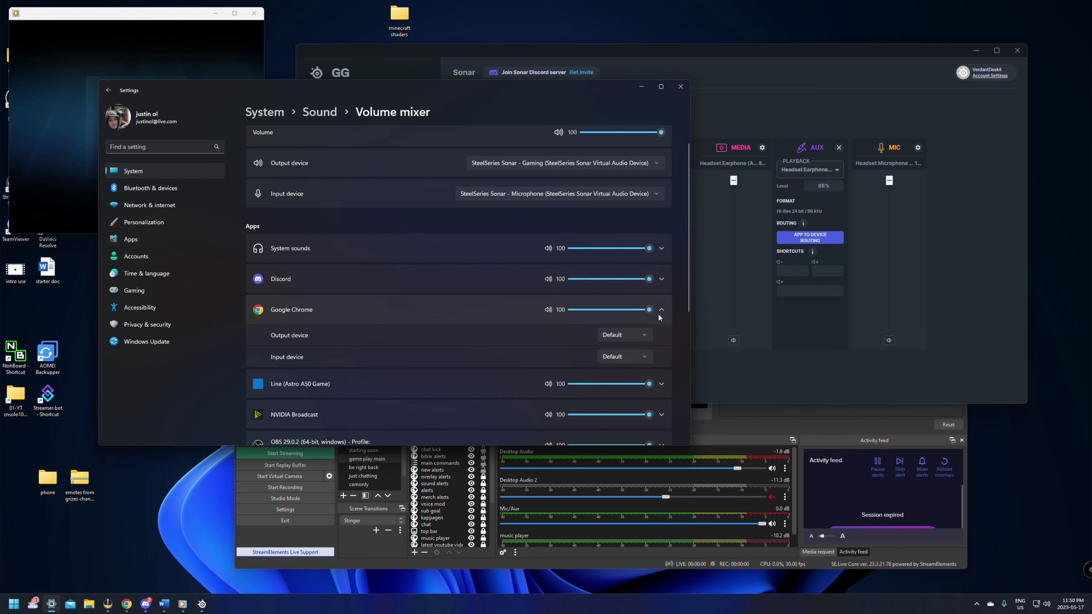
click(632, 335)
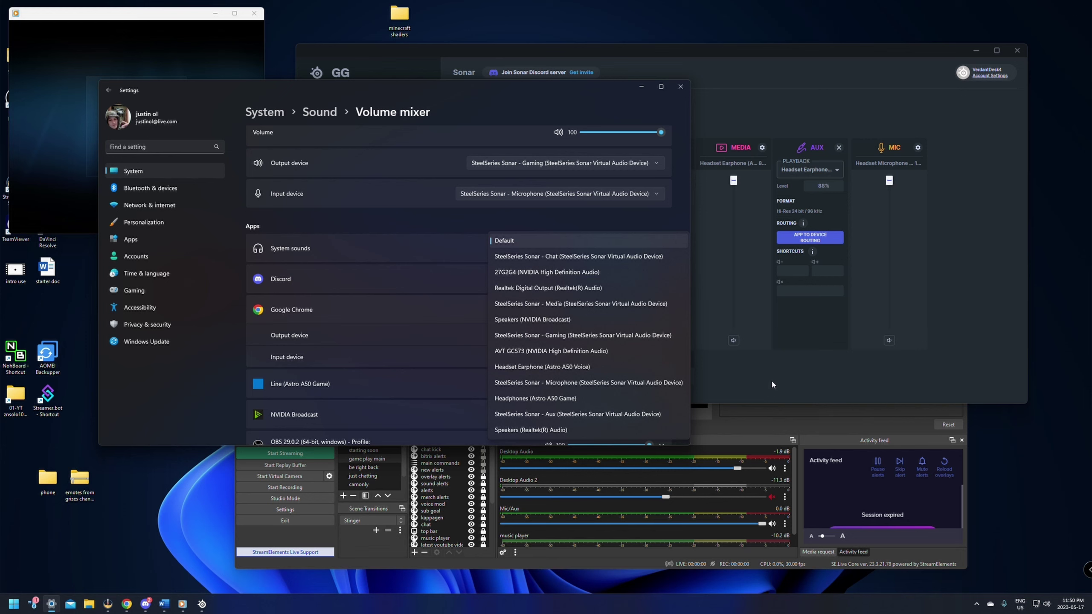
click(444, 223)
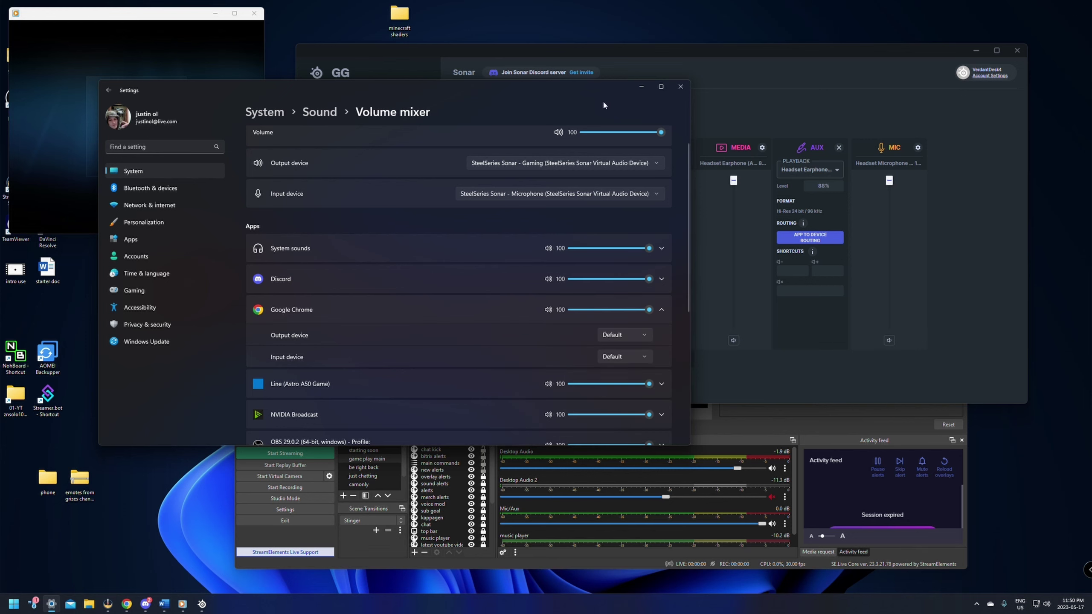
click(686, 89)
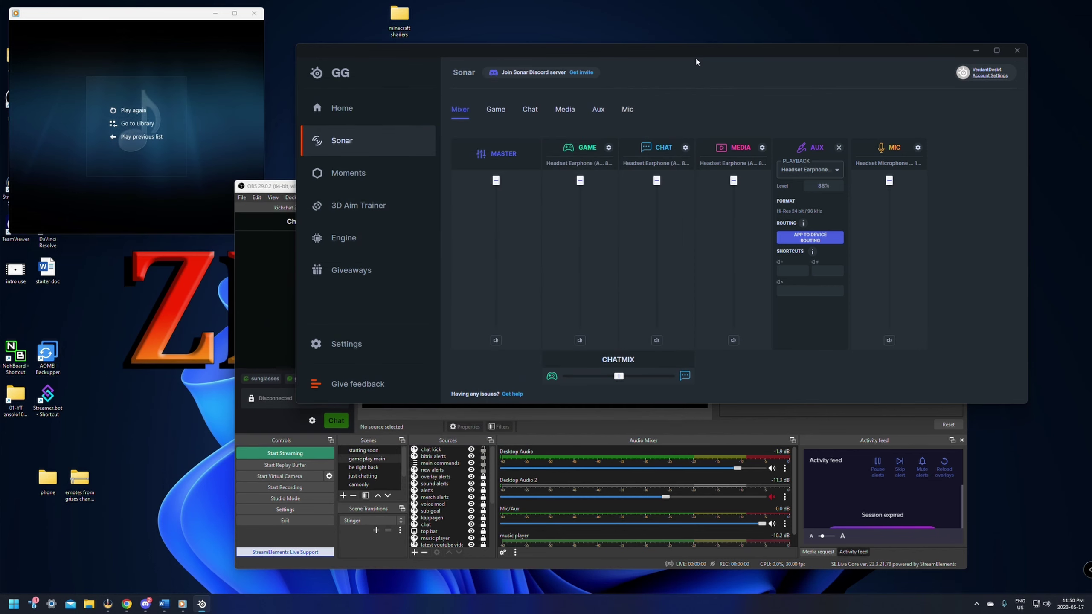
Step: Reposition the SteelSeries GG window and set Sonar's Game configuration to the Apex Legends preset
drag(695, 56, 631, 46)
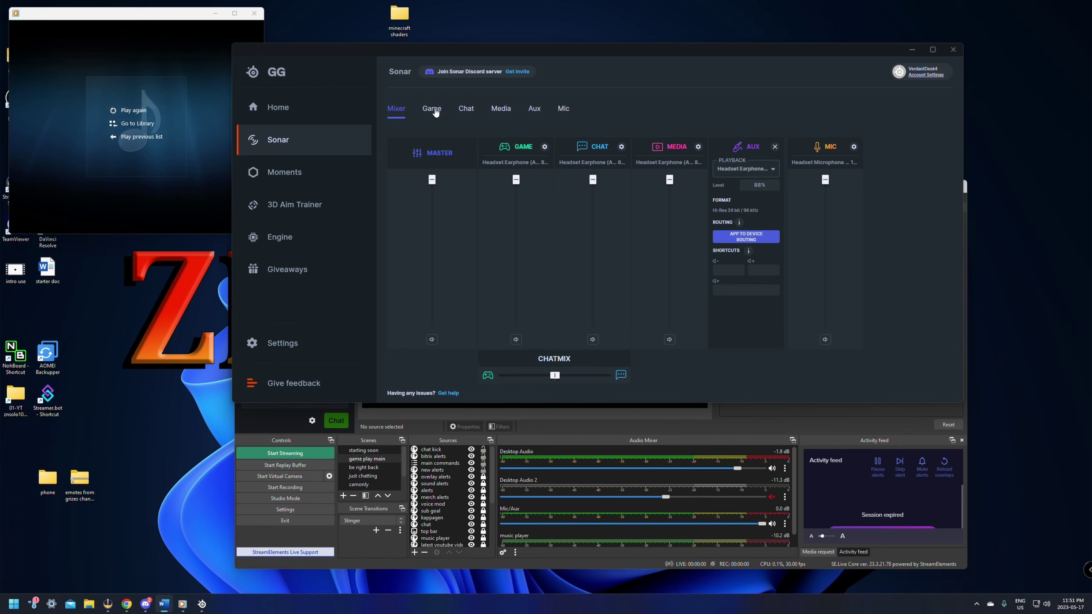
click(434, 110)
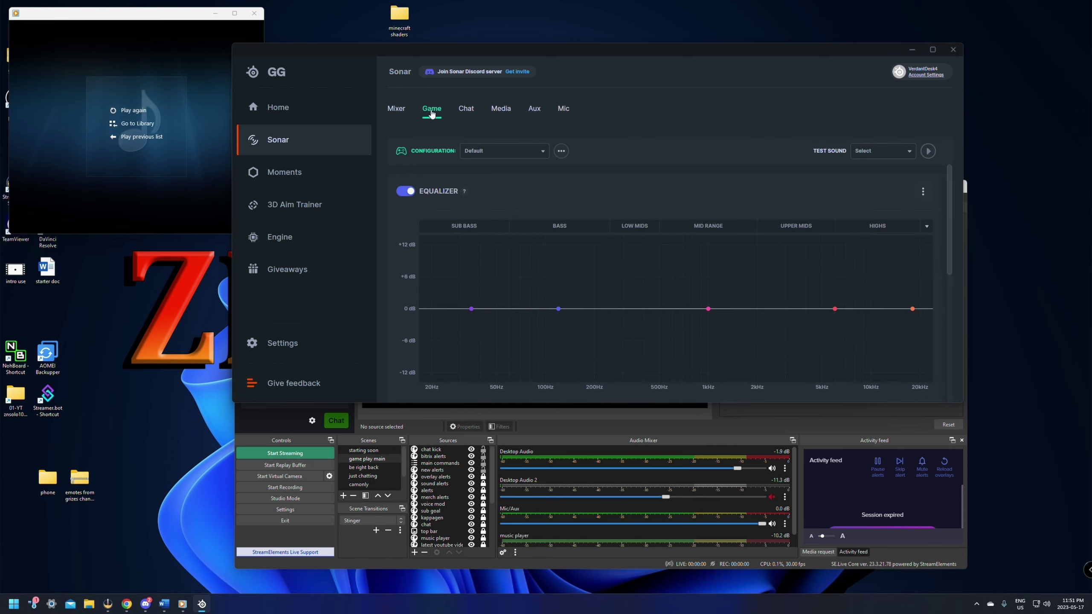
click(535, 152)
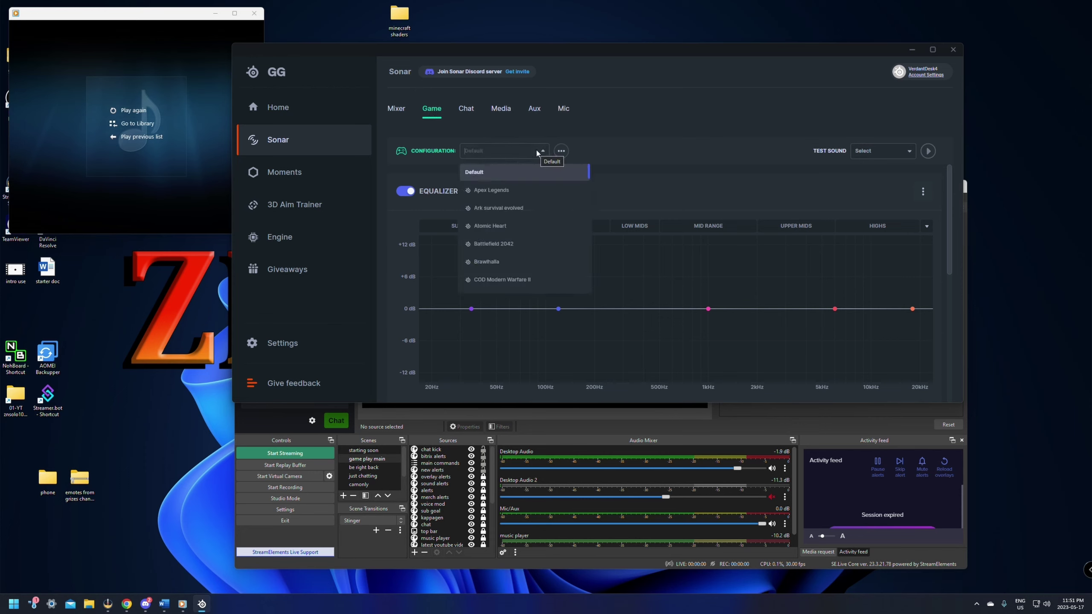
click(506, 190)
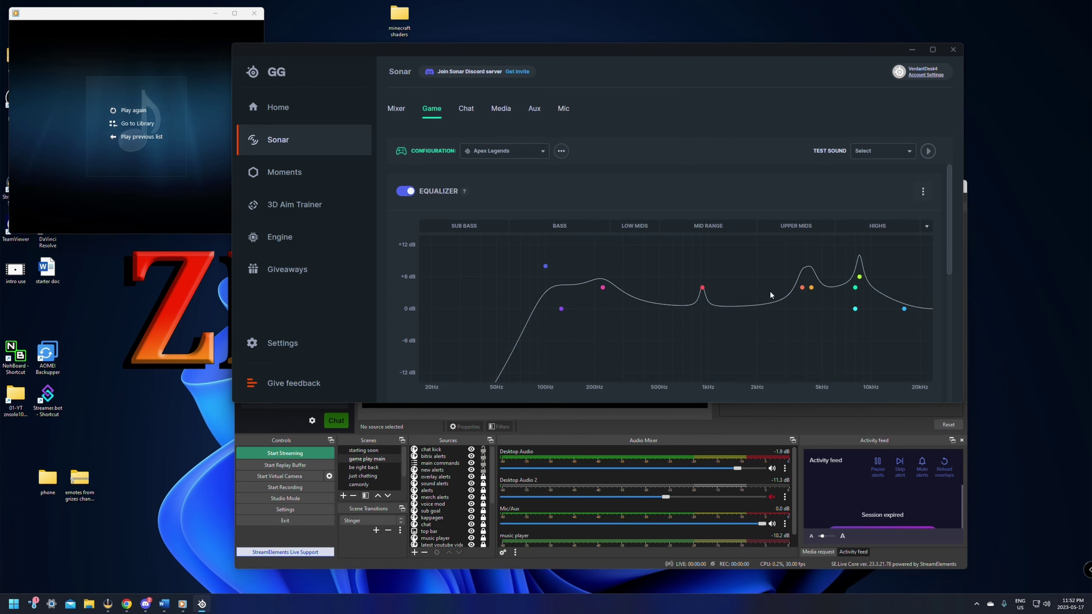
Step: Browse the game presets available for the Game configuration and close the list without choosing another one
click(537, 153)
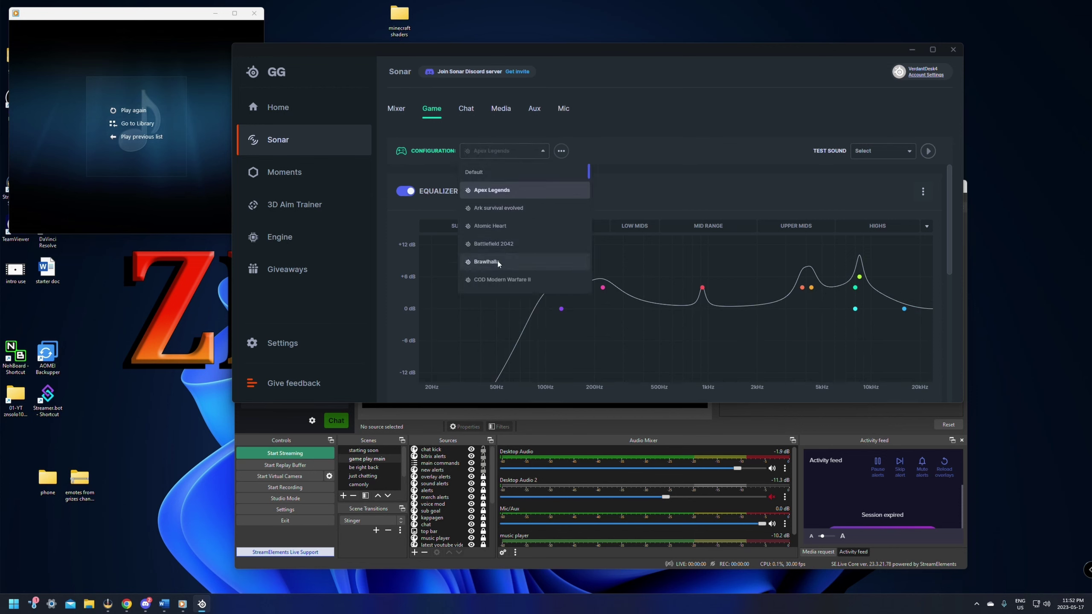
scroll(509, 258, down, 1)
scroll(508, 257, down, 5)
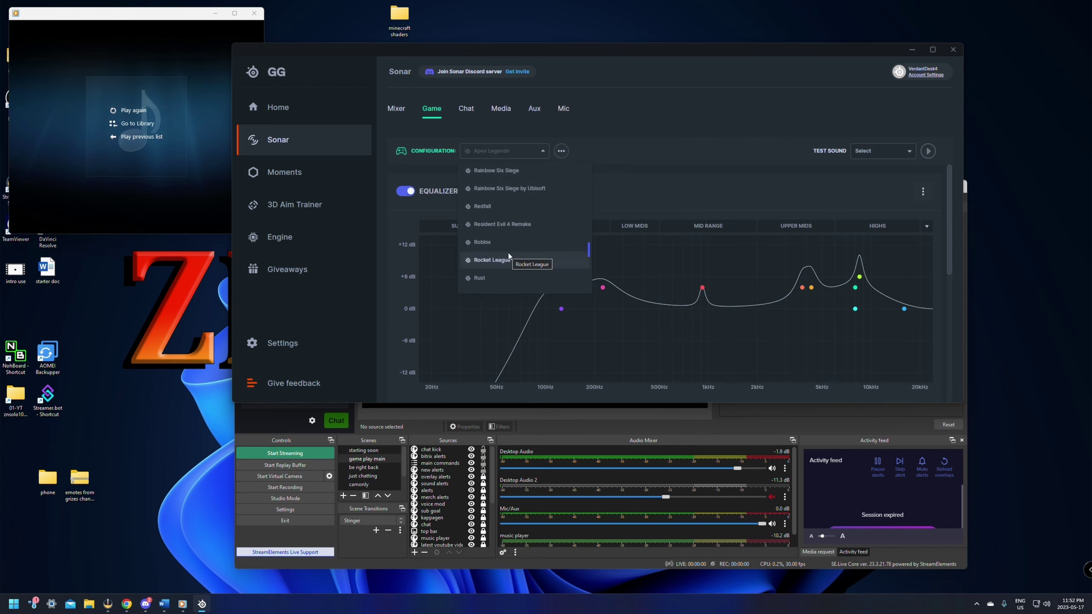
scroll(508, 256, down, 5)
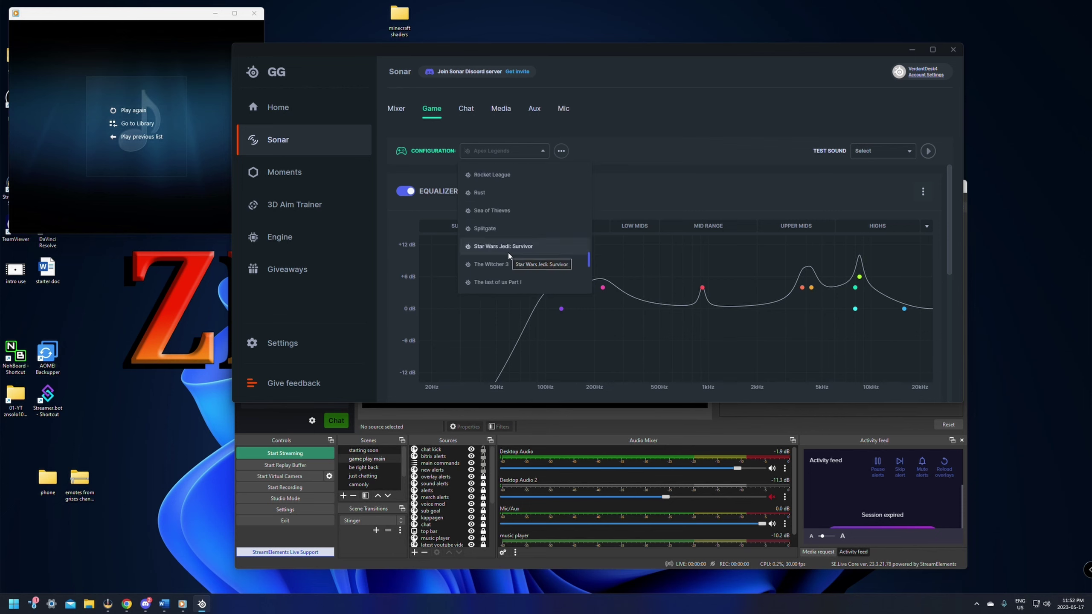
scroll(508, 256, up, 5)
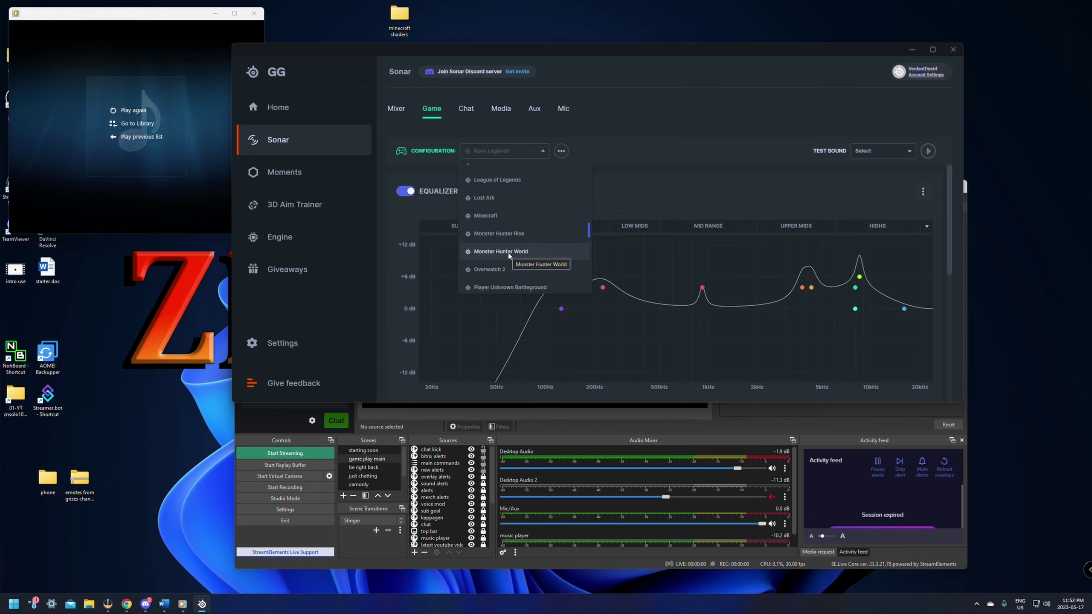
scroll(509, 257, up, 3)
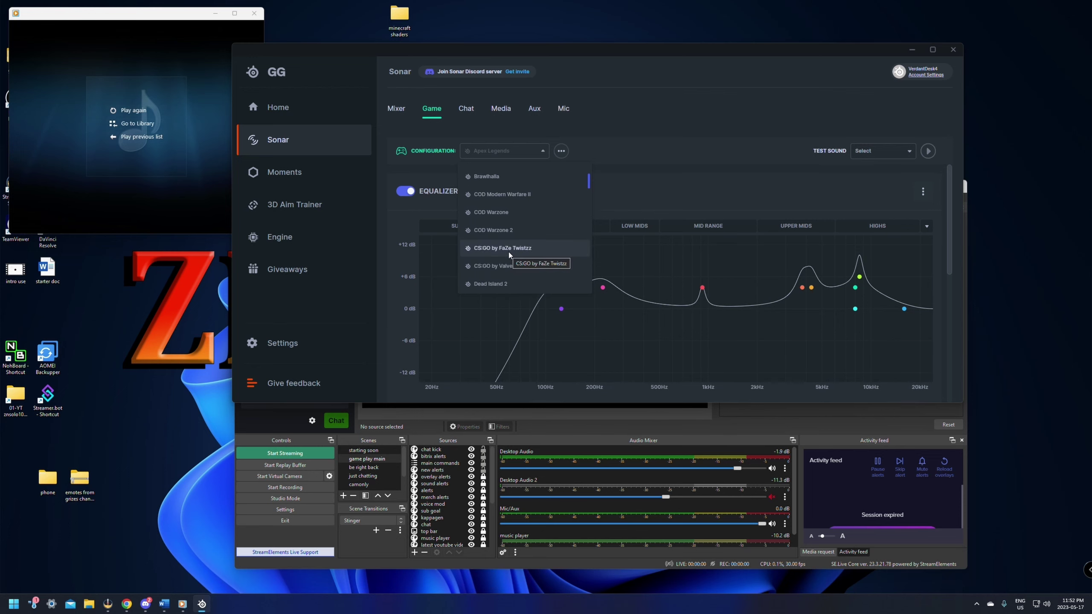
scroll(509, 253, up, 2)
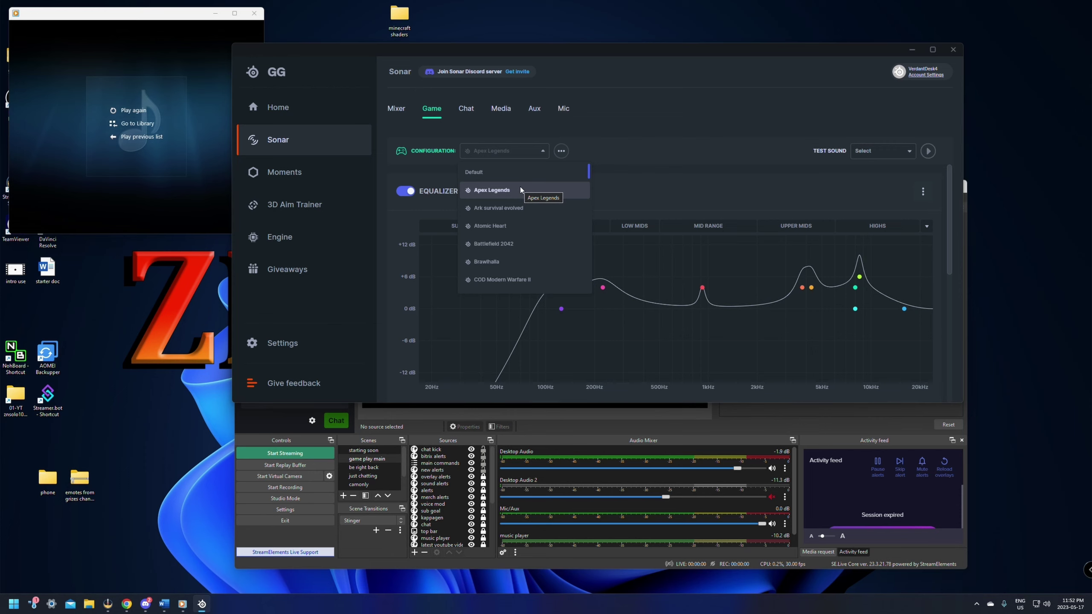
click(649, 171)
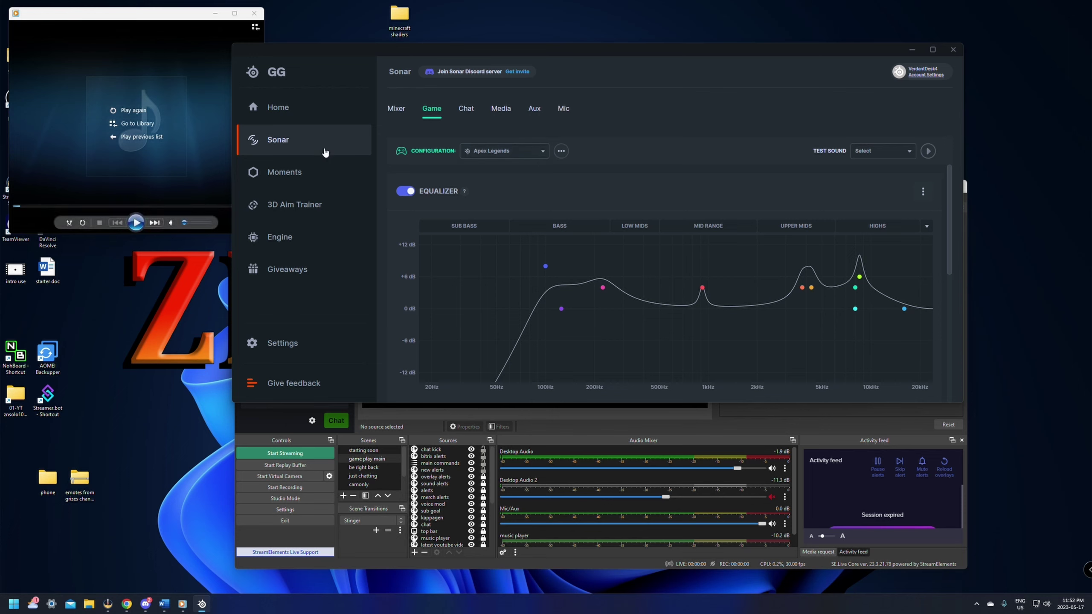
Step: Return to Sonar's mixer overview and try the Chat and Master volume sliders, leaving them at maximum
click(399, 113)
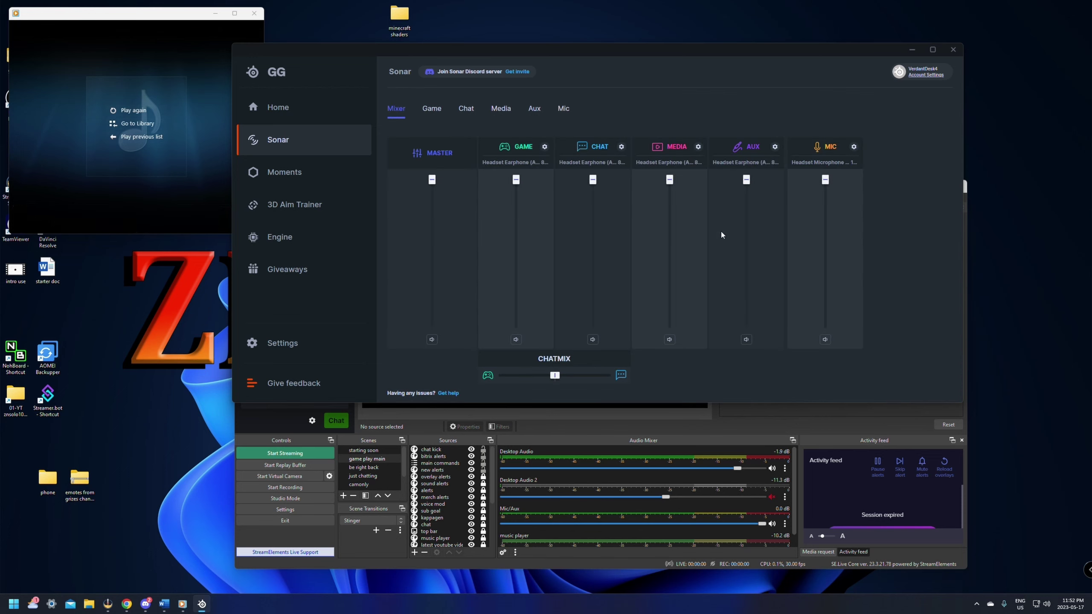
mouse_move(593, 180)
mouse_down()
mouse_move(597, 230)
mouse_move(592, 174)
mouse_up()
mouse_move(432, 180)
mouse_down()
mouse_move(432, 211)
mouse_move(432, 180)
mouse_up()
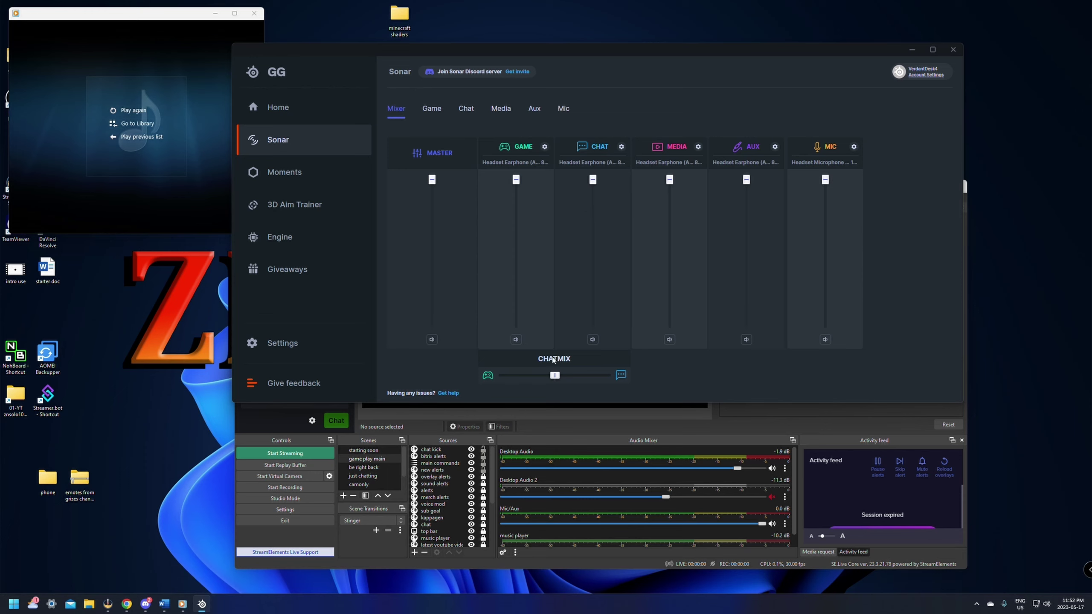